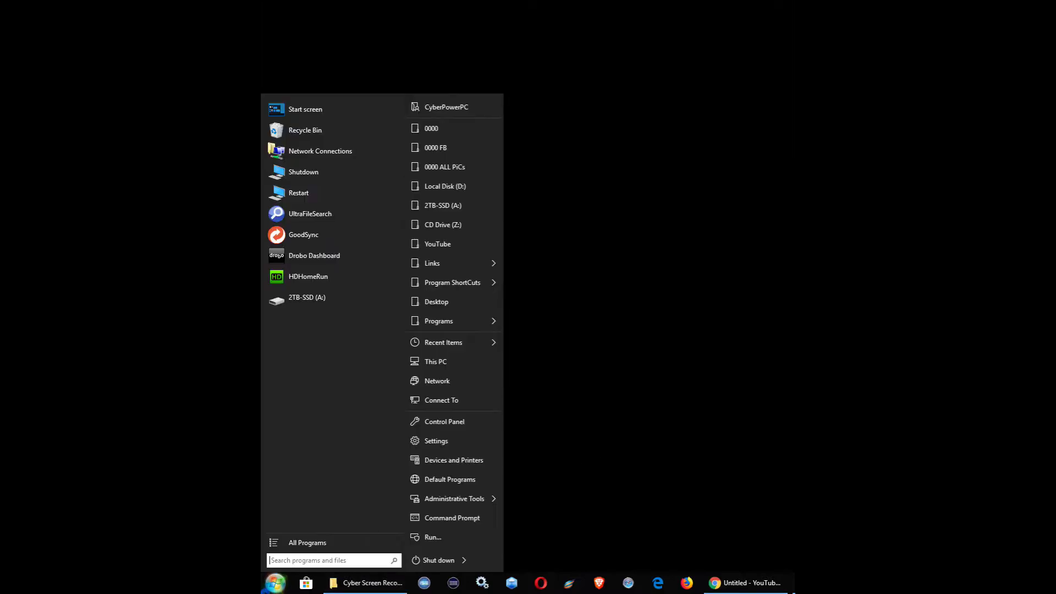
Step: After viewing This PC properties, open StartIsBack Properties from the Start menu's context menu
right_click(484, 361)
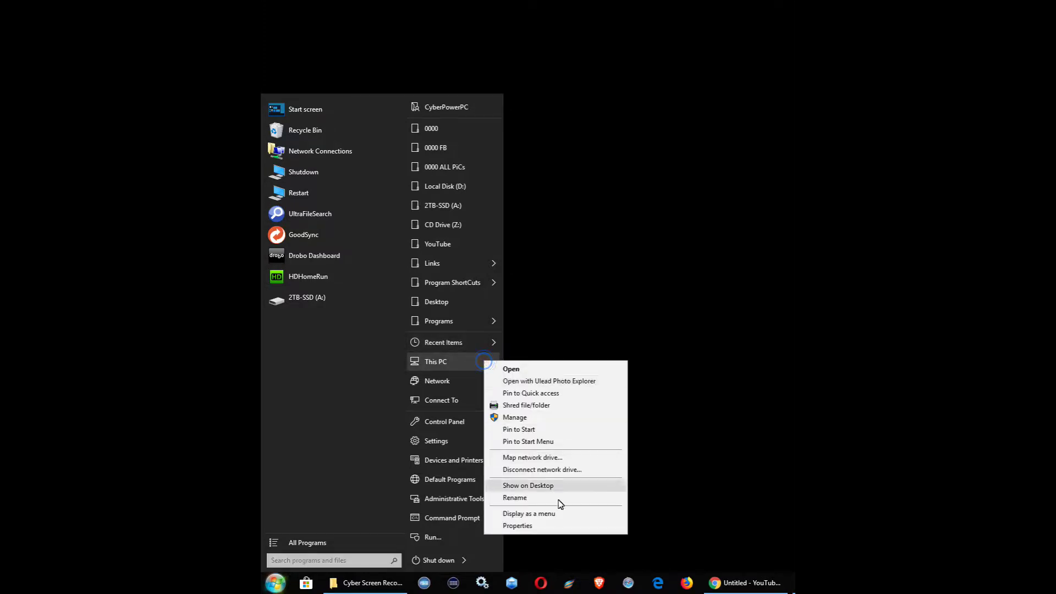
click(576, 527)
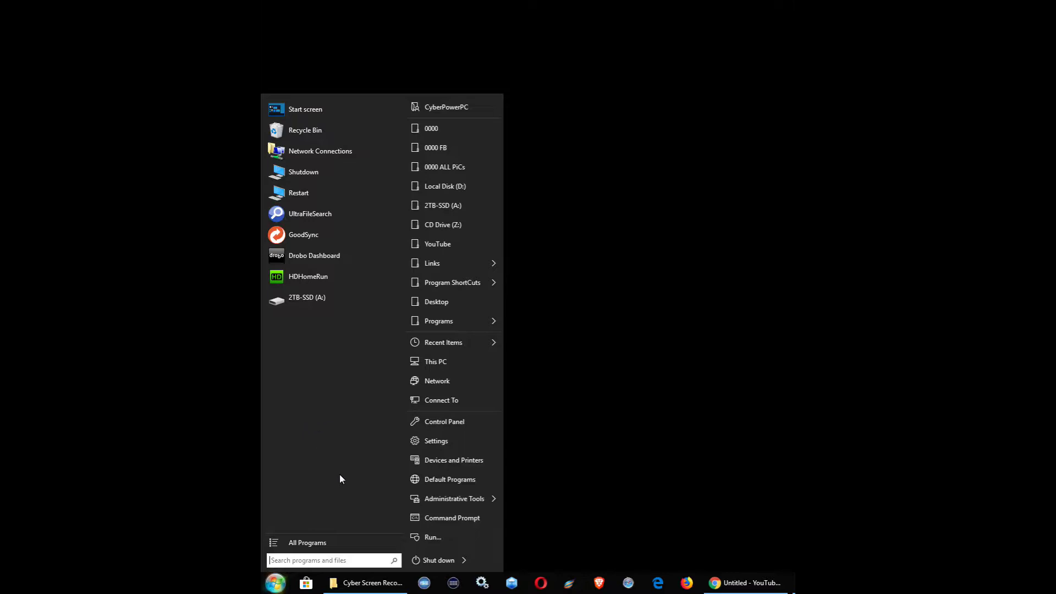
right_click(346, 414)
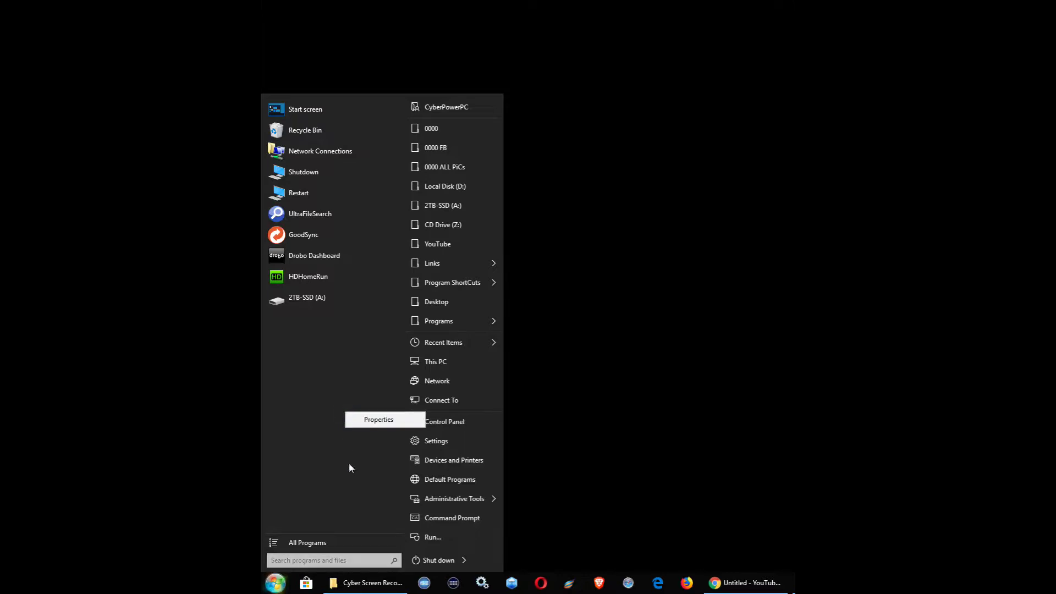
key(r)
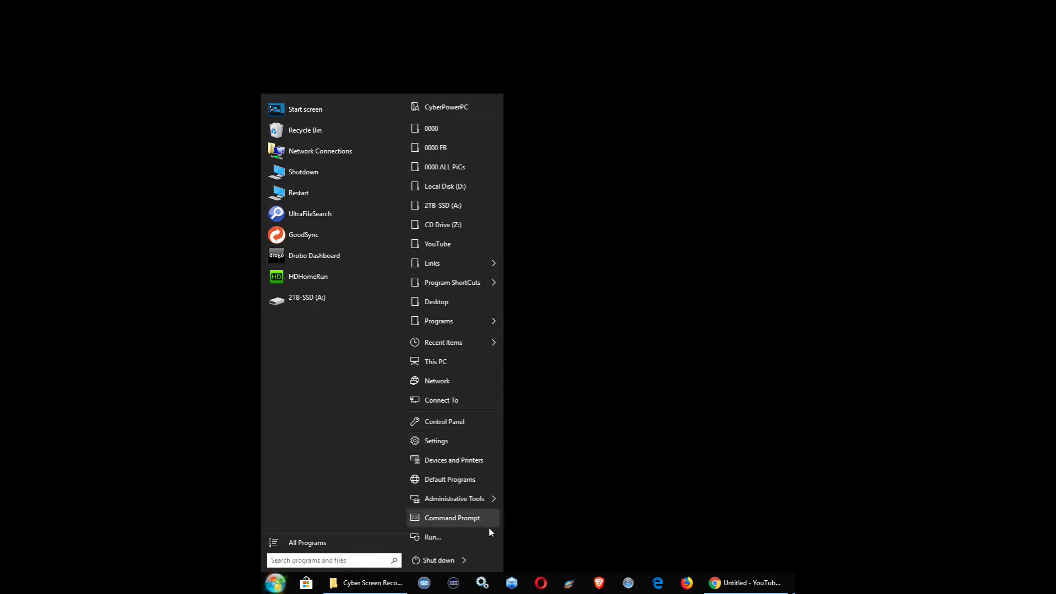
right_click(489, 559)
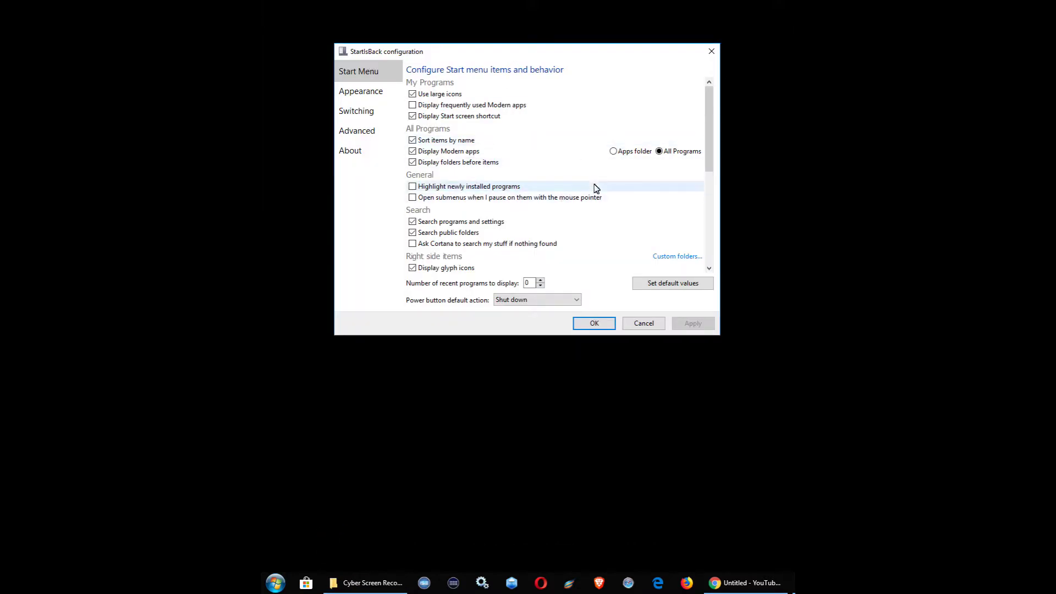
scroll(594, 188, down, 1)
scroll(596, 187, down, 2)
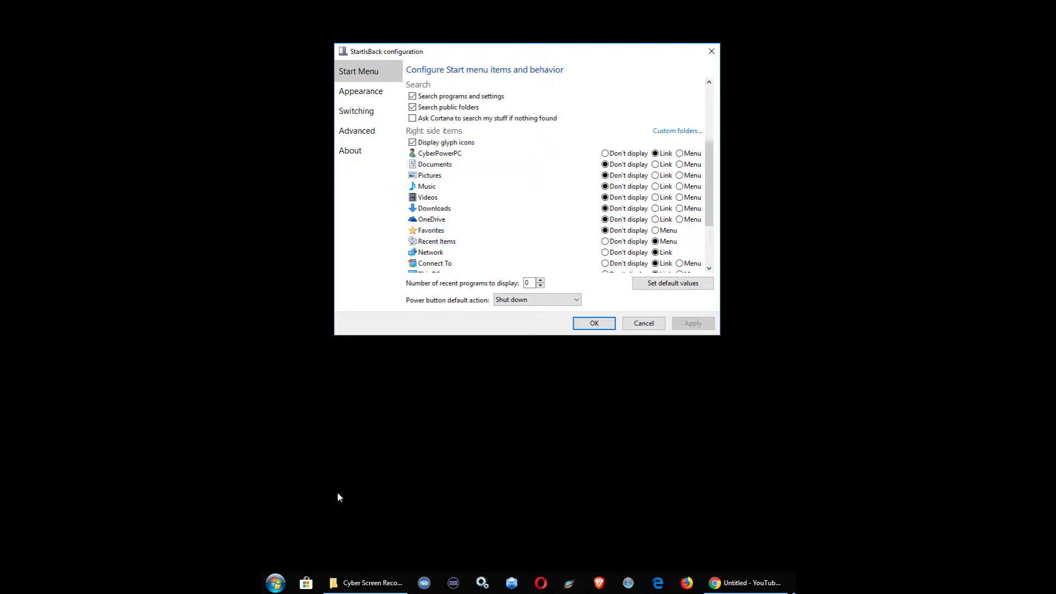
click(278, 583)
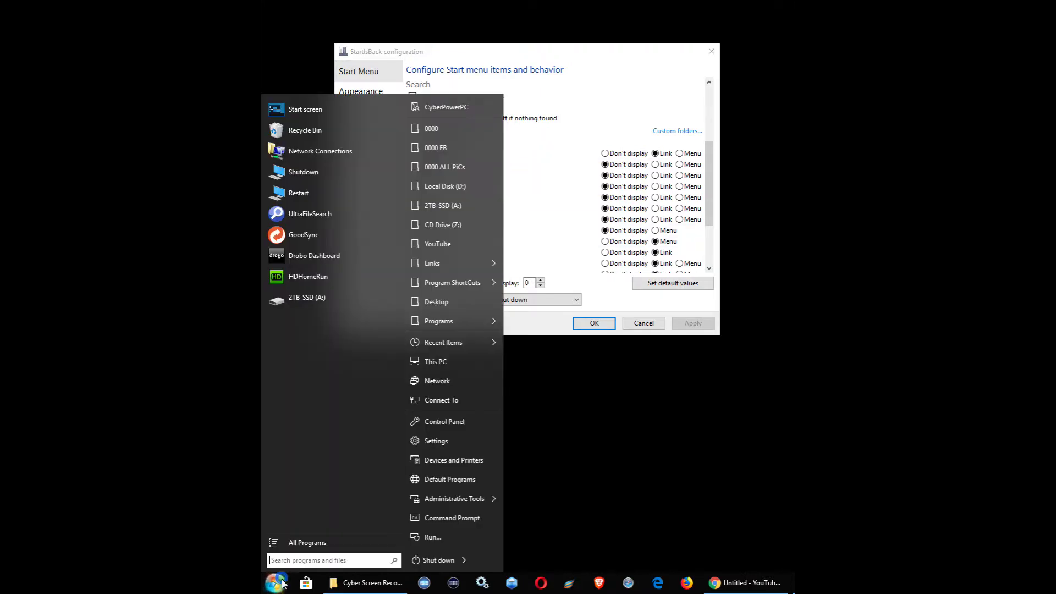
click(472, 424)
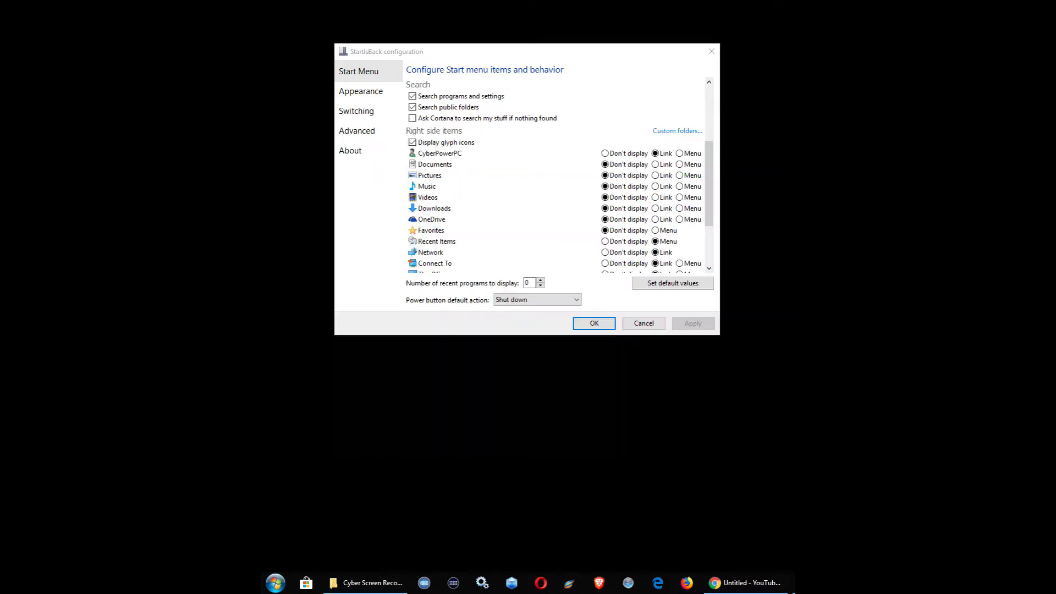
click(274, 584)
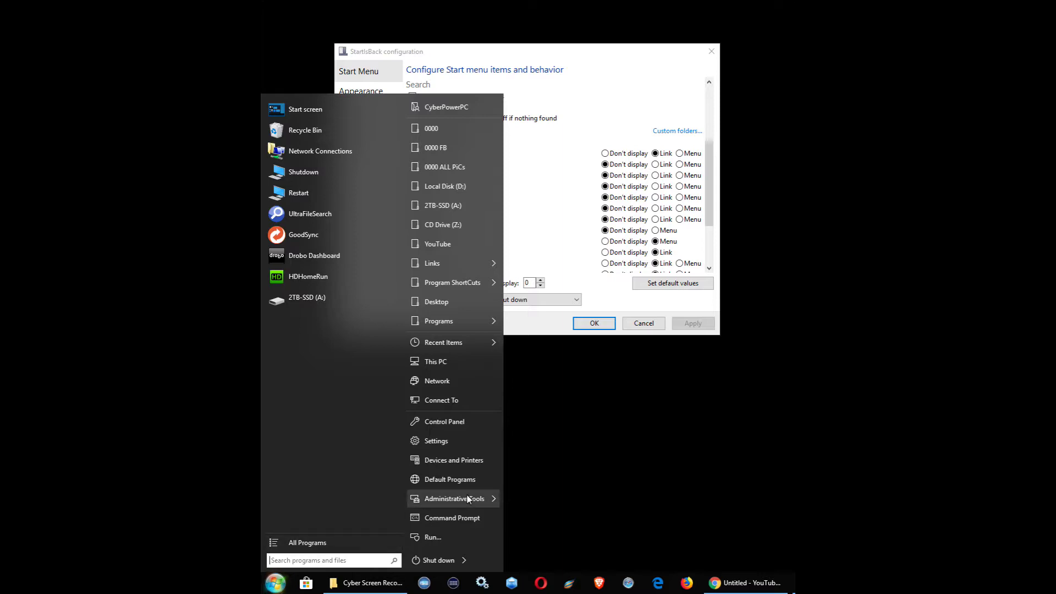
mouse_move(454, 498)
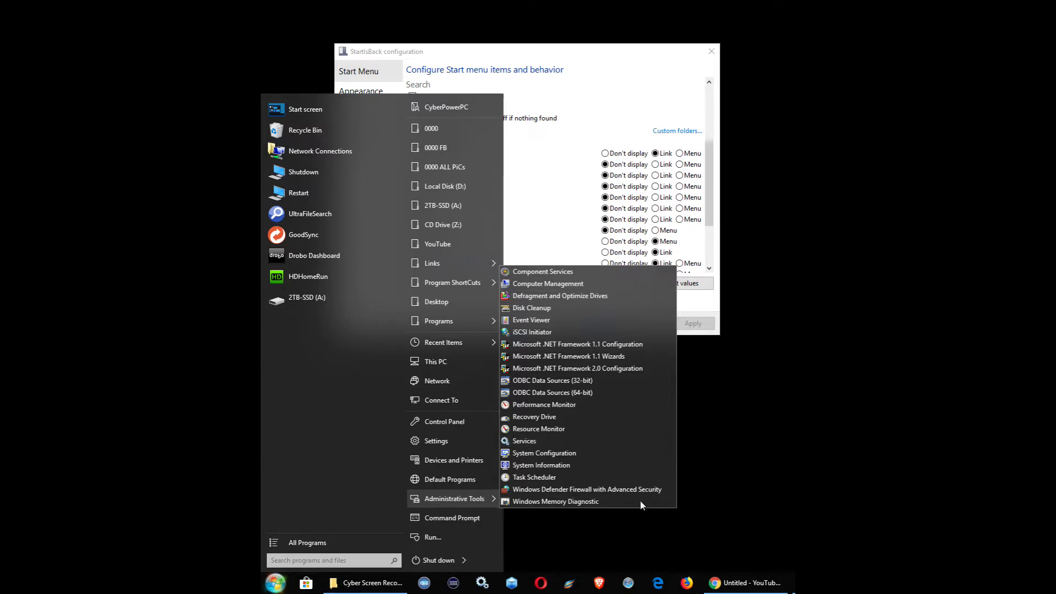
click(491, 544)
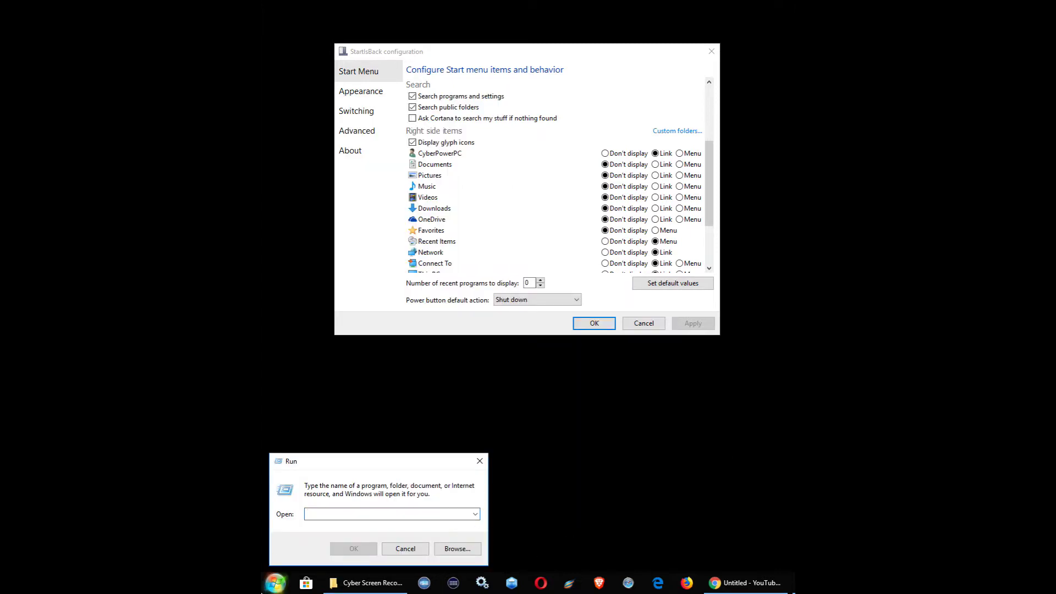
key(super)
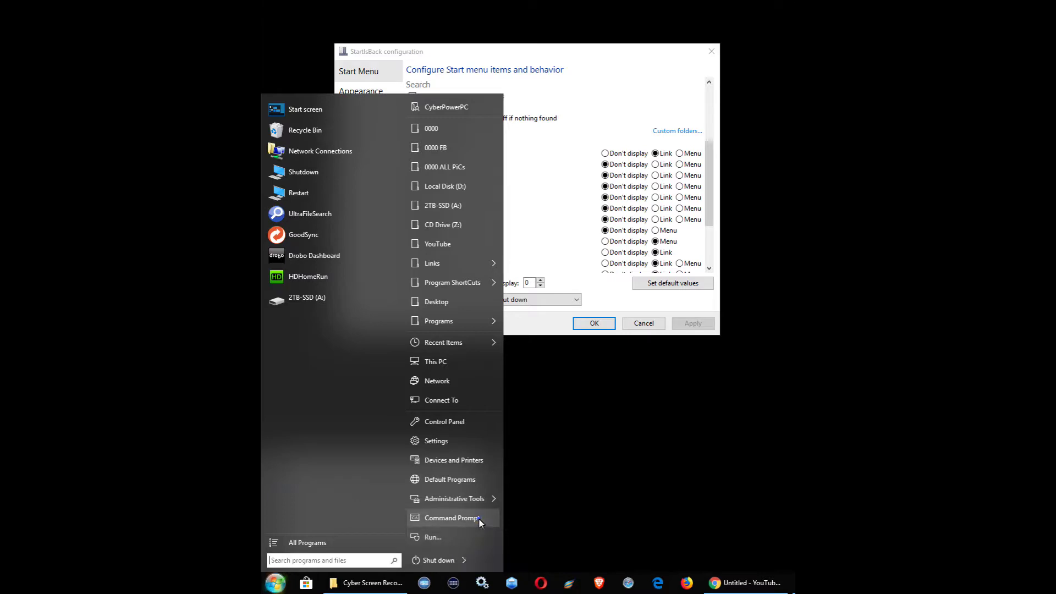
click(479, 519)
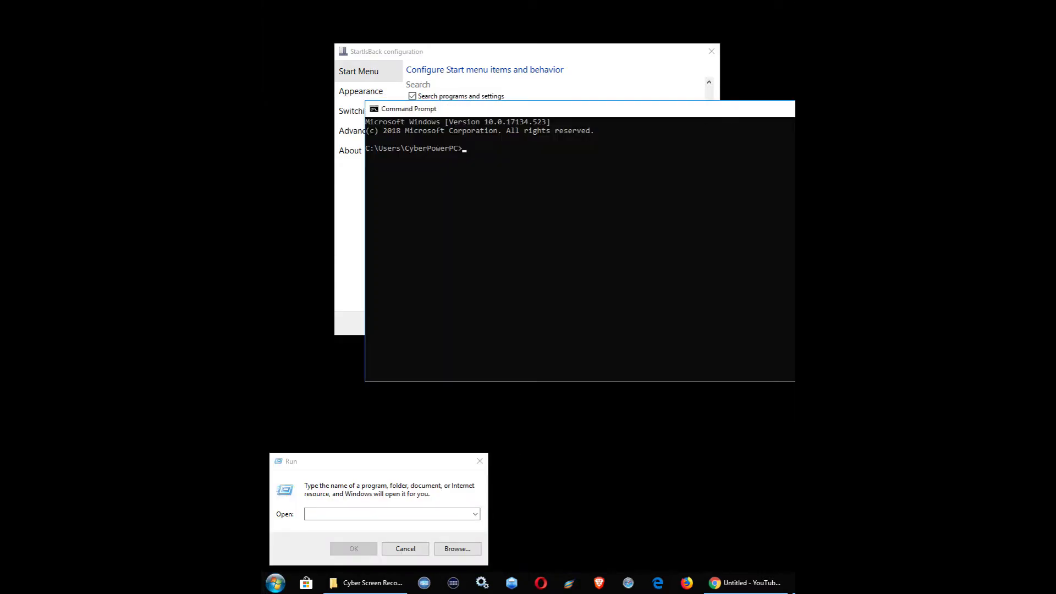
key(alt+F4)
click(404, 549)
key(super)
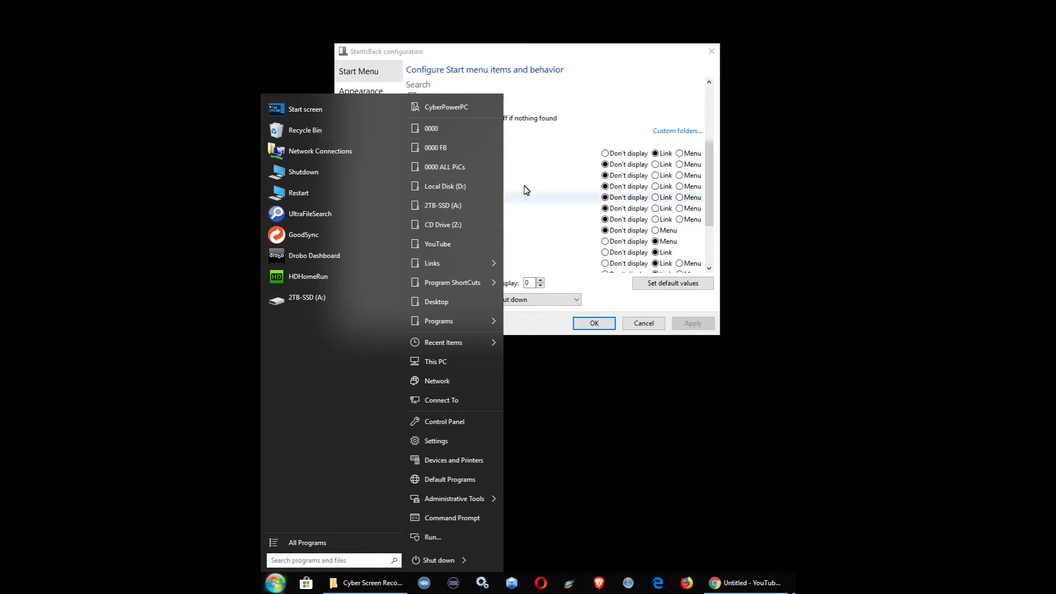
click(596, 53)
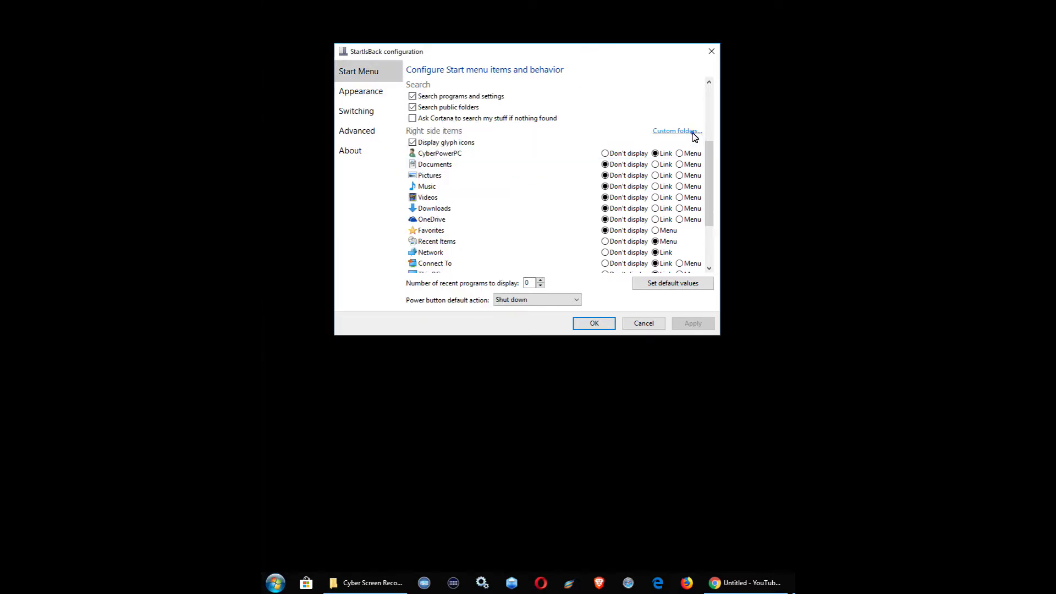
click(677, 131)
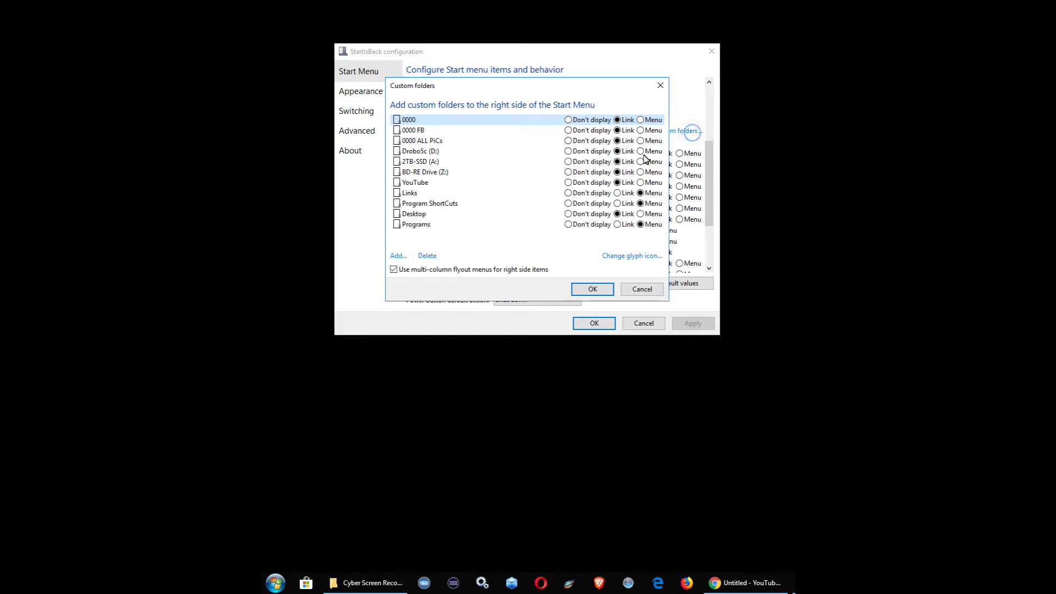
click(395, 270)
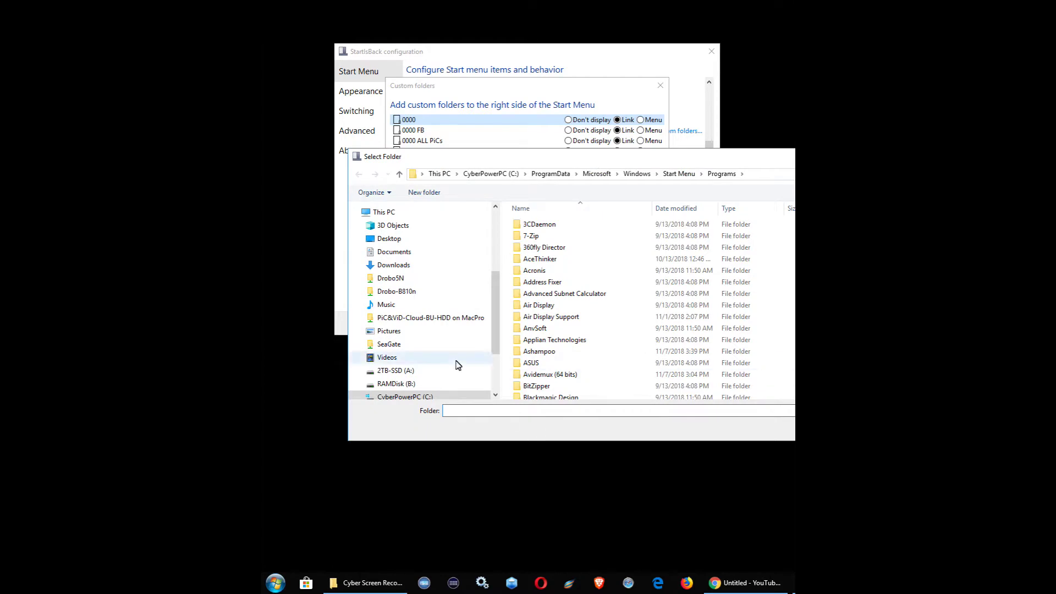
key(Return)
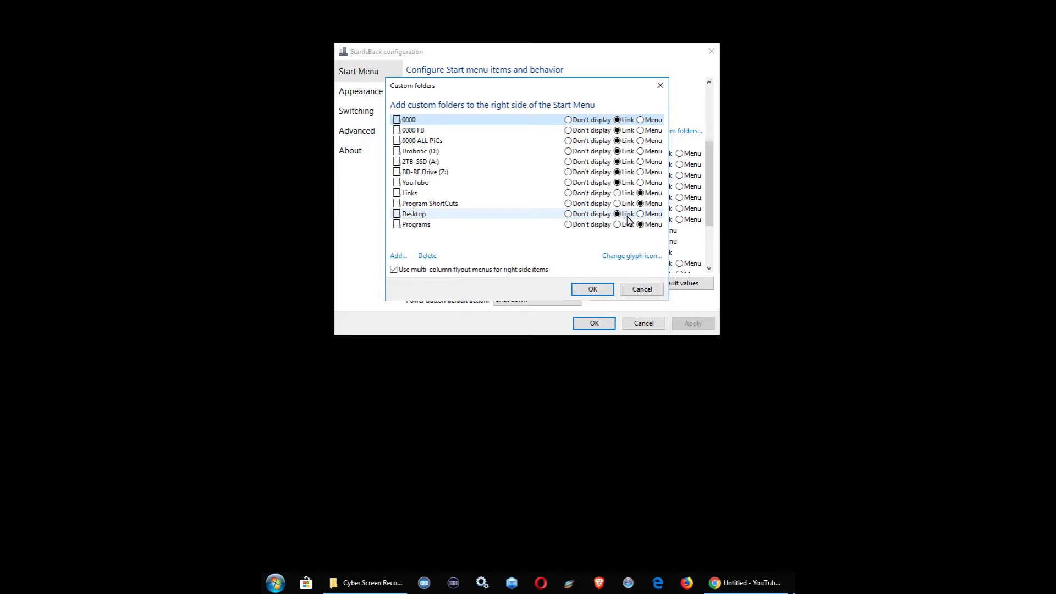
click(647, 292)
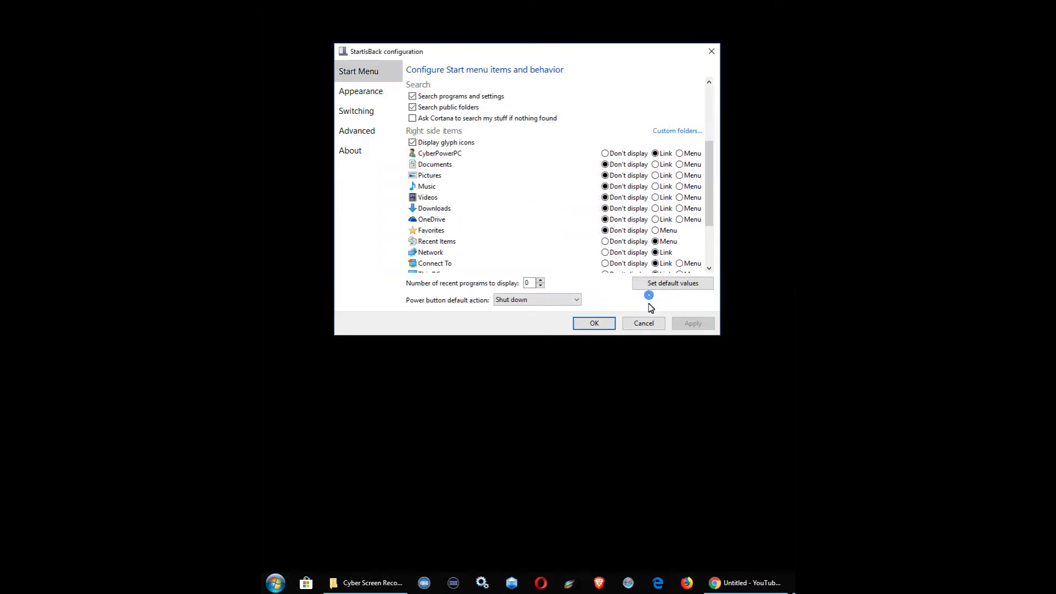
Step: On Appearance, preview the Windows 7 and Plain8 styles, then return to Plain10
click(371, 94)
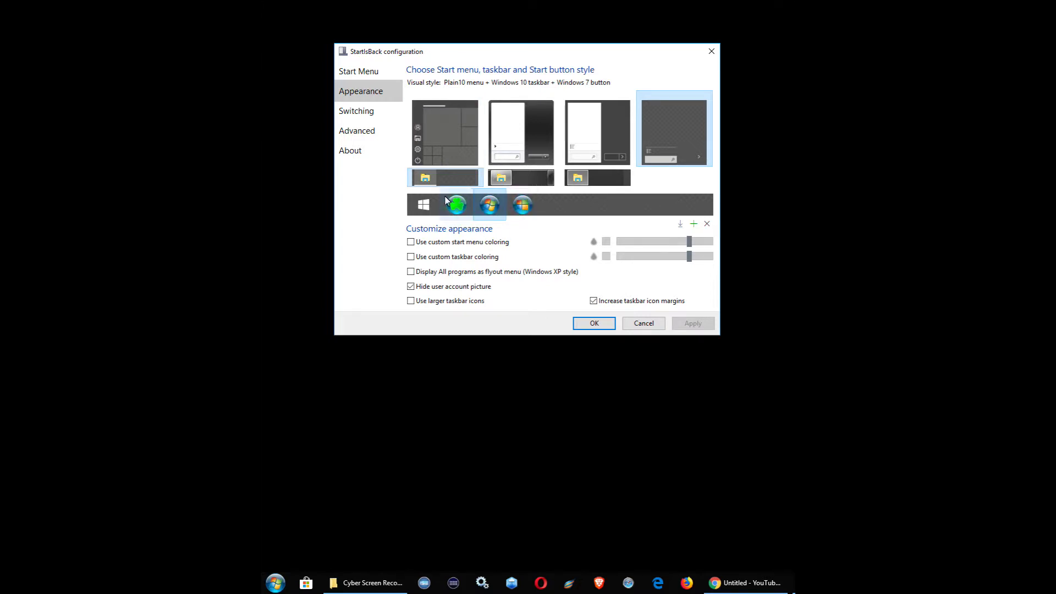
click(458, 144)
click(516, 126)
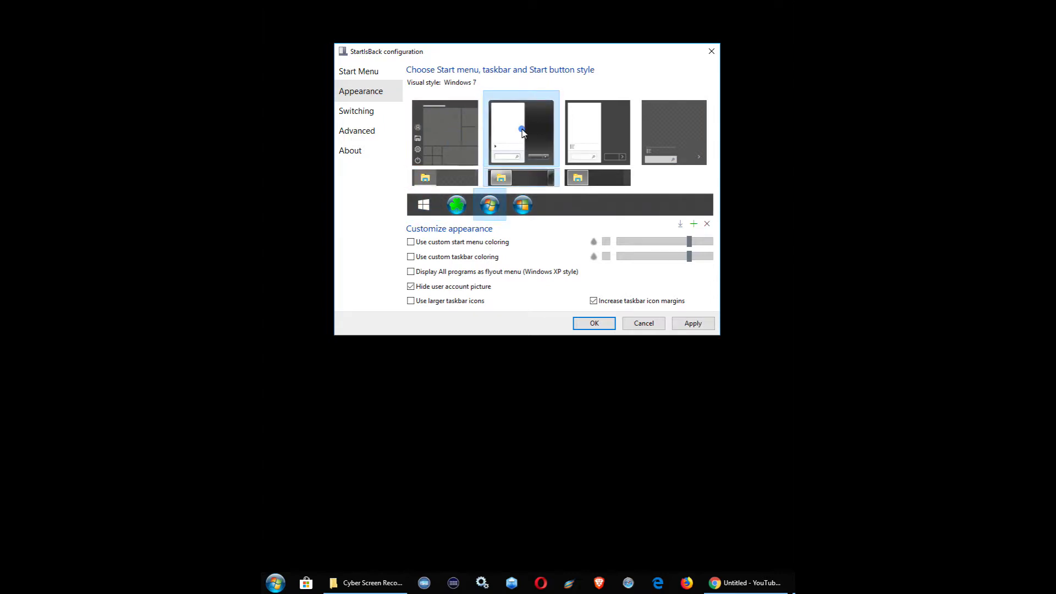
click(595, 139)
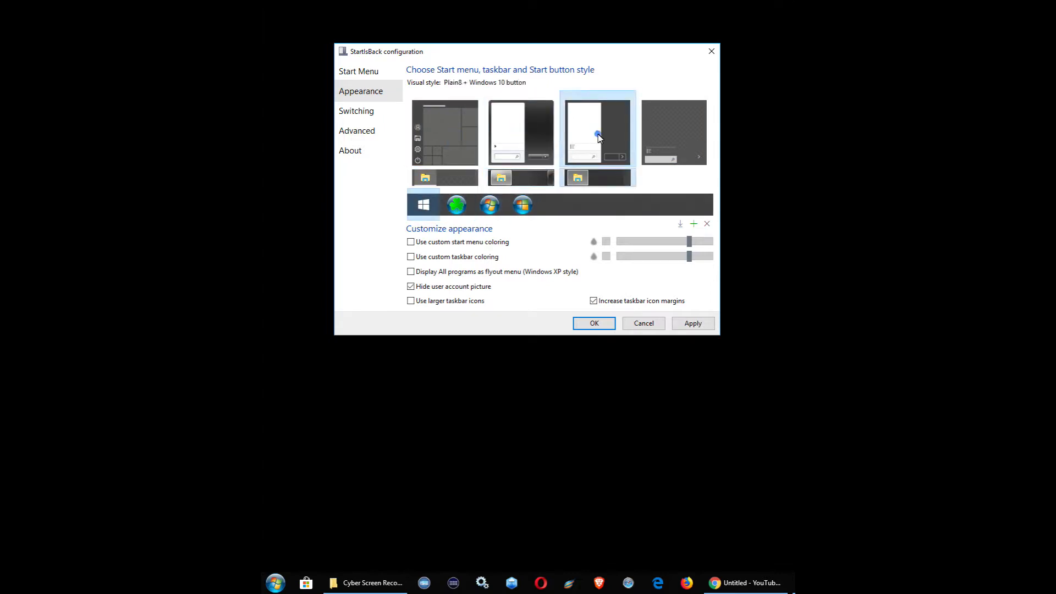
click(683, 129)
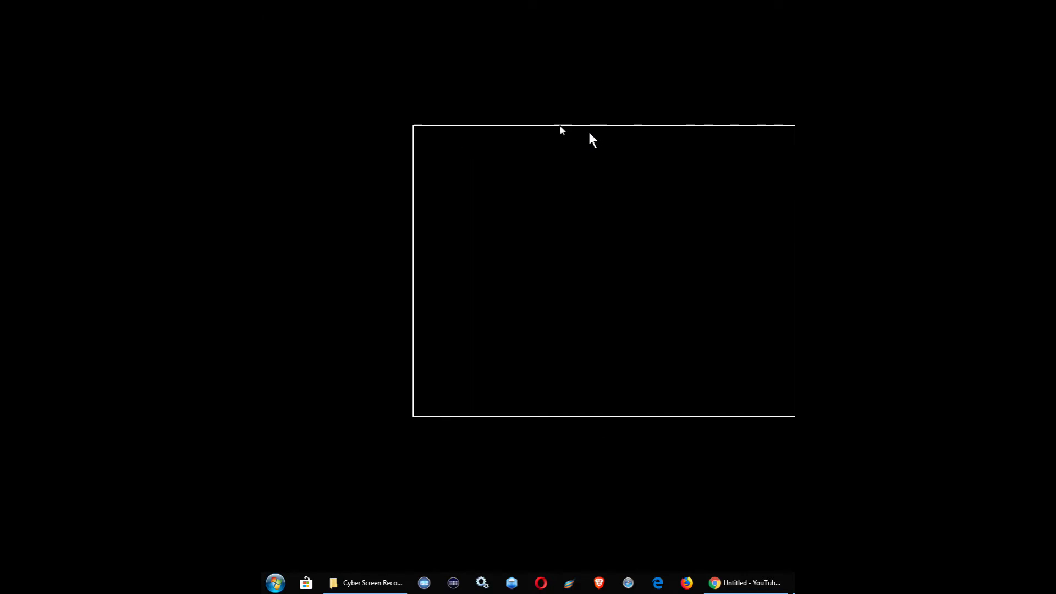
click(397, 159)
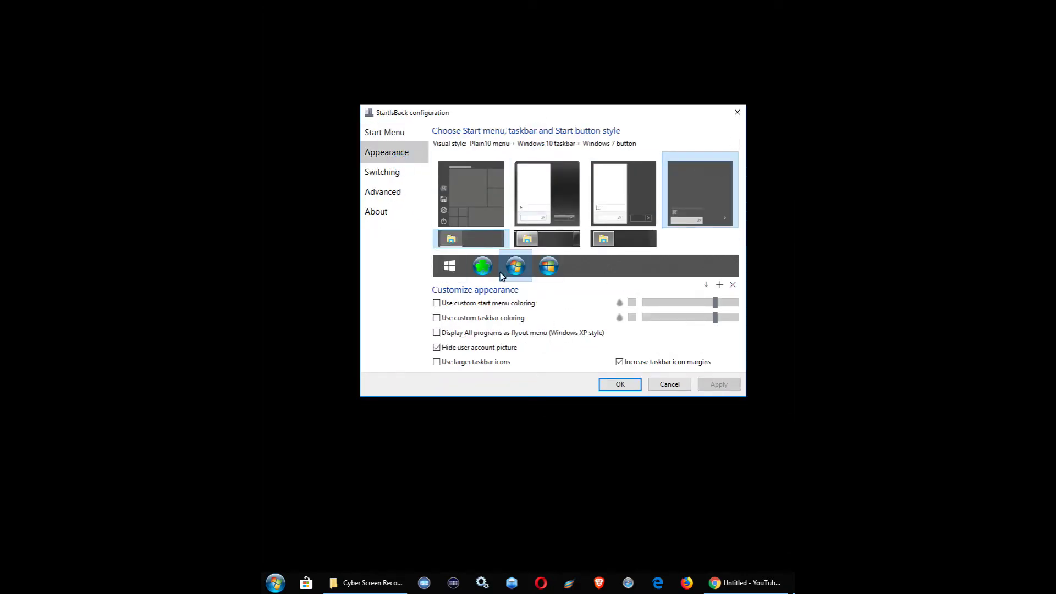
Step: Browse the Switching and Advanced settings, ending on the About page
click(379, 172)
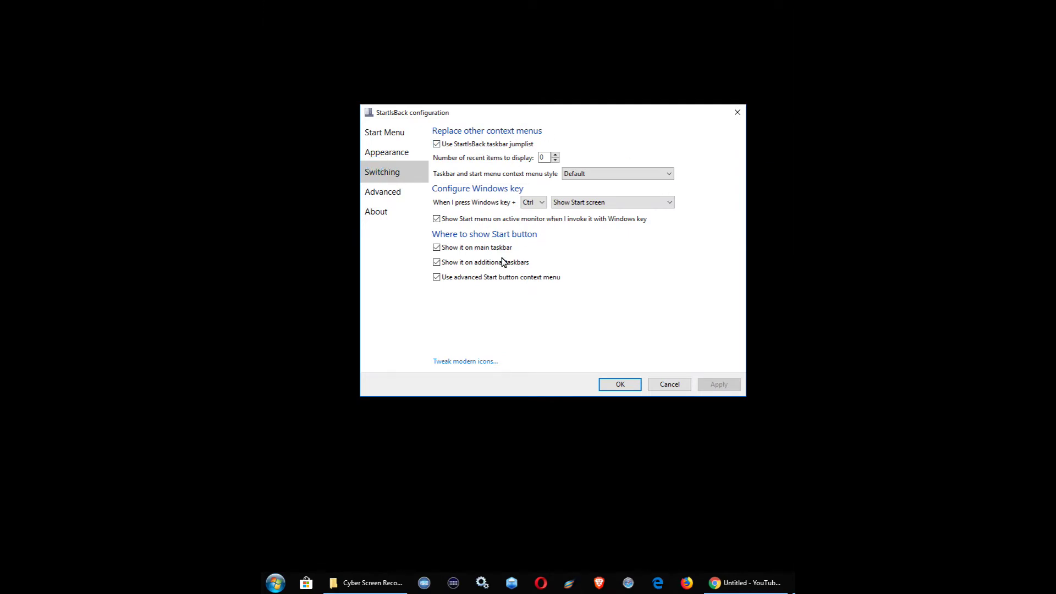
click(394, 198)
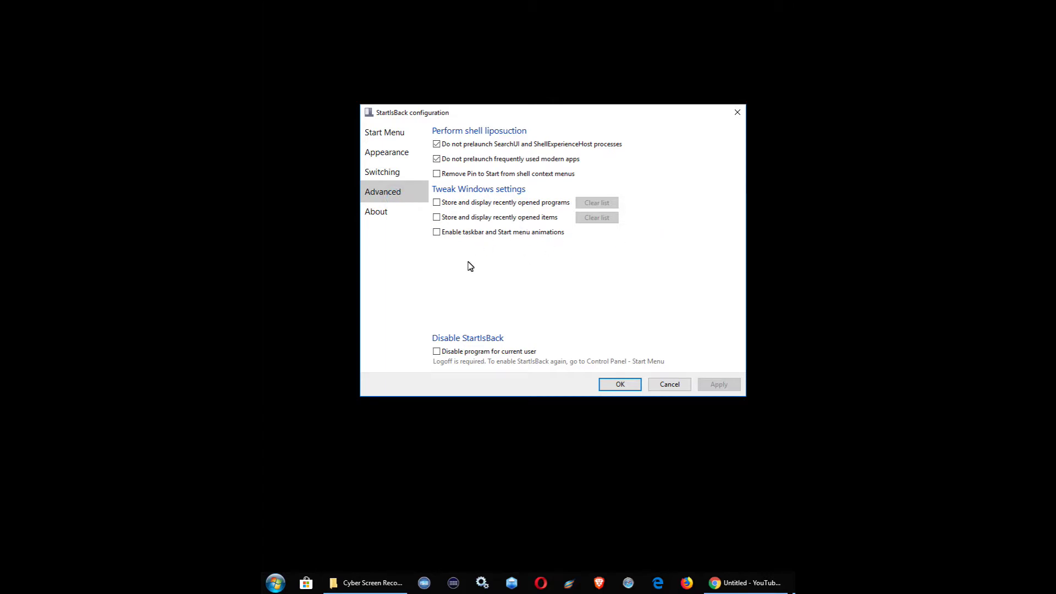
click(397, 219)
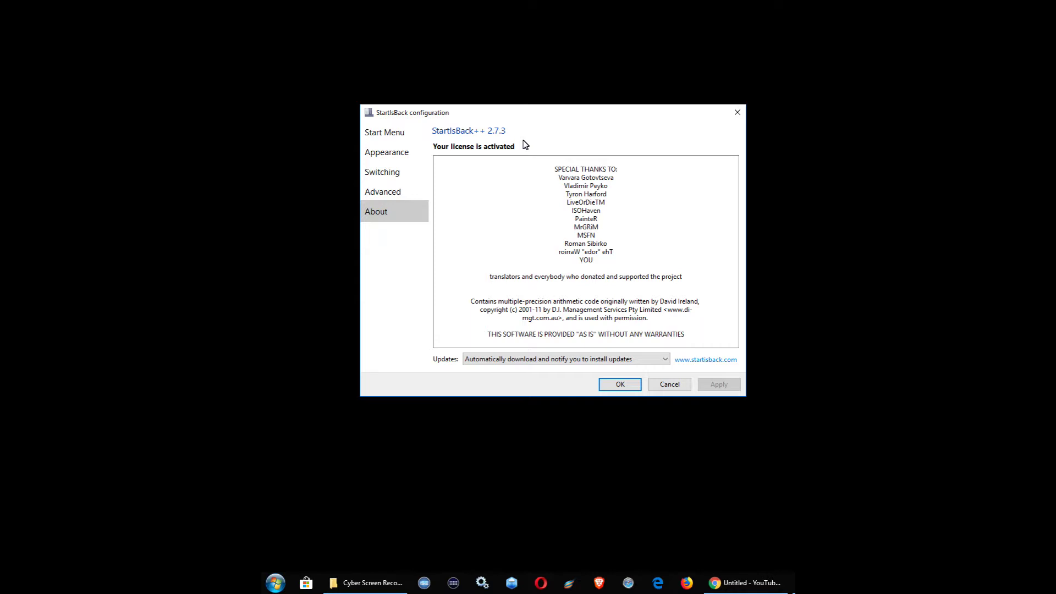
Step: Open startisback.com in Chrome, reposition the window, and view the FAQ and Download sections
click(710, 360)
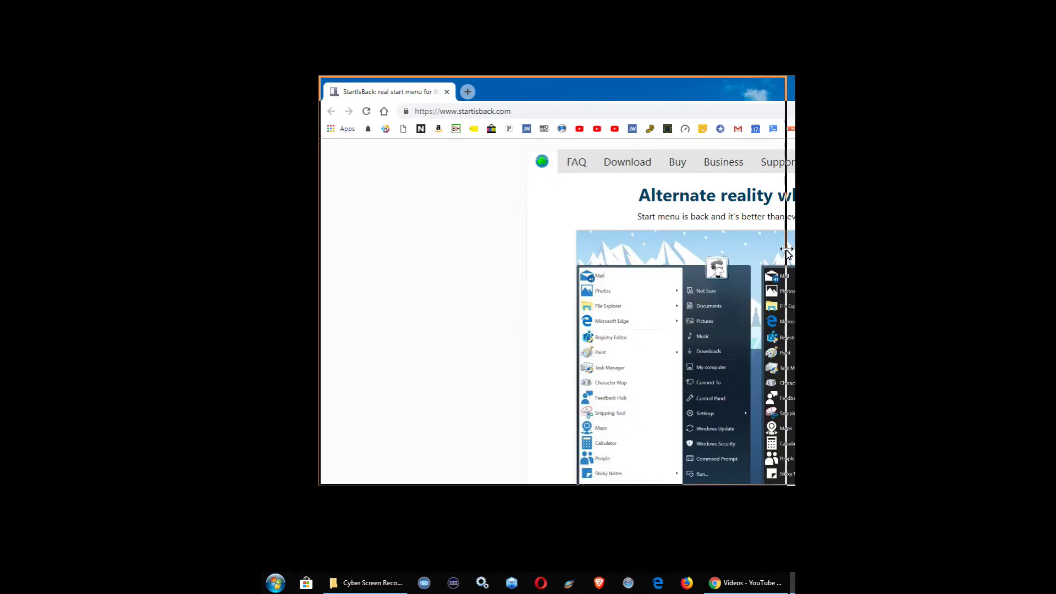
drag(582, 83, 551, 27)
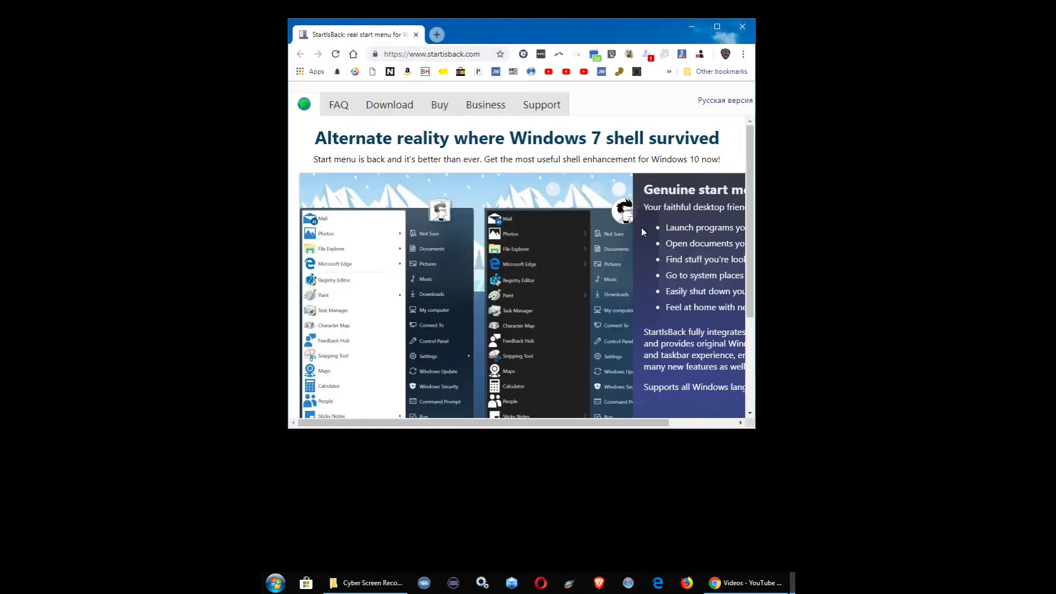
drag(653, 432, 667, 512)
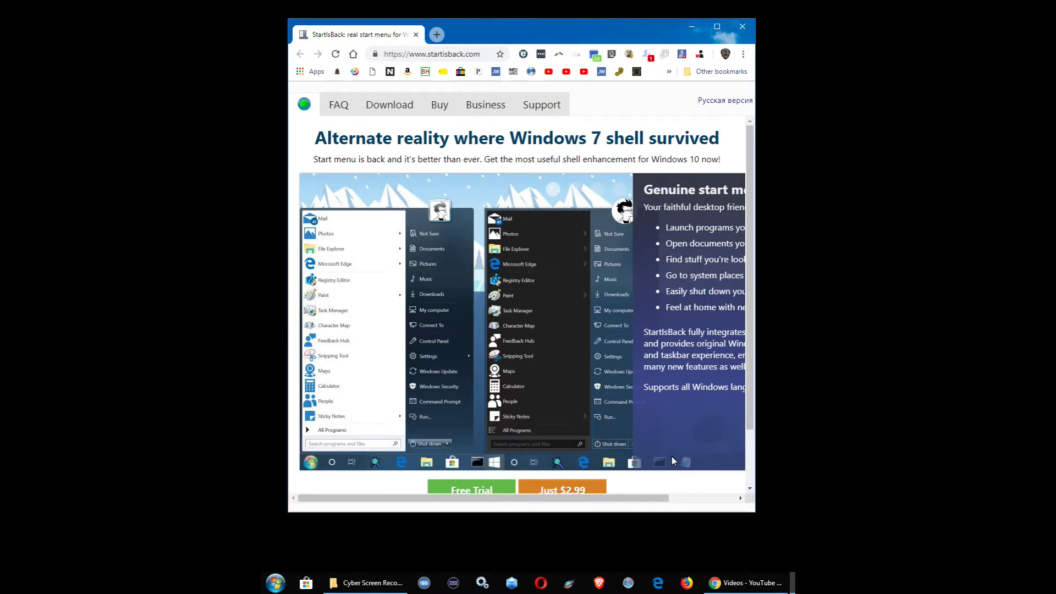
scroll(661, 372, down, 1)
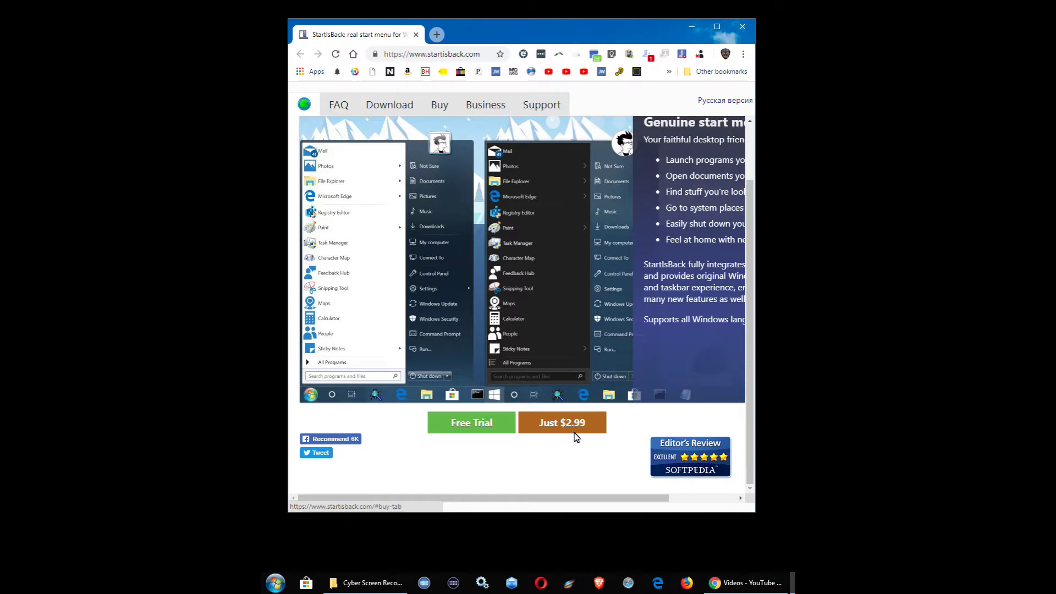
scroll(575, 437, up, 1)
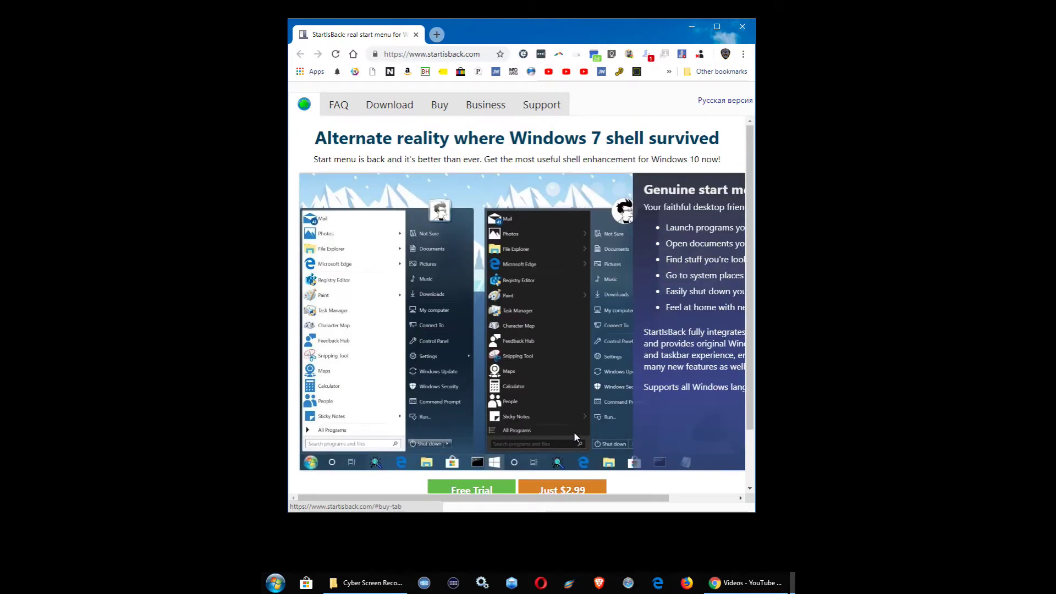
scroll(576, 438, down, 1)
scroll(575, 438, up, 1)
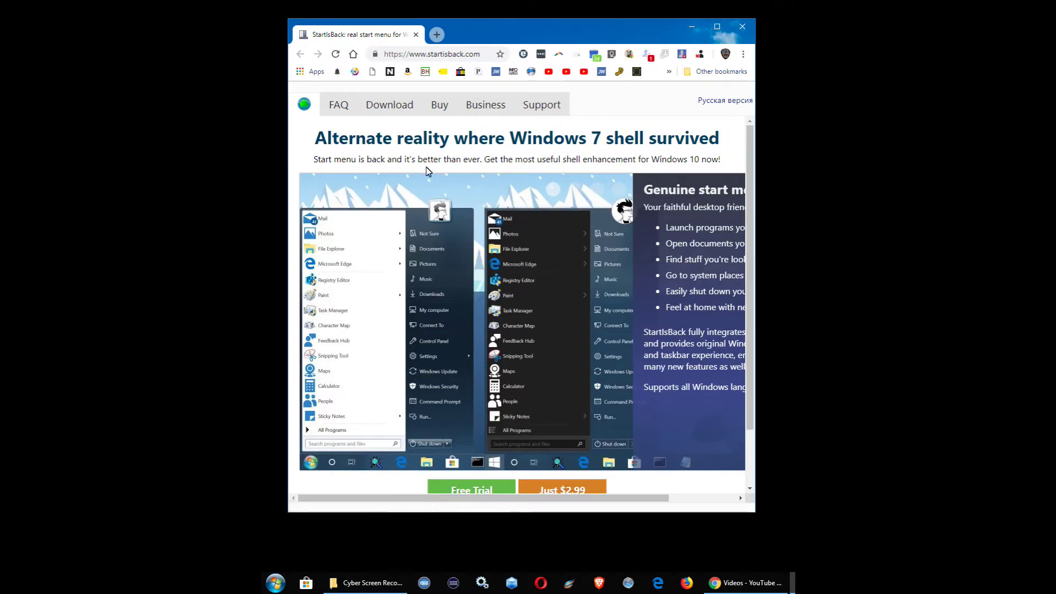
click(338, 105)
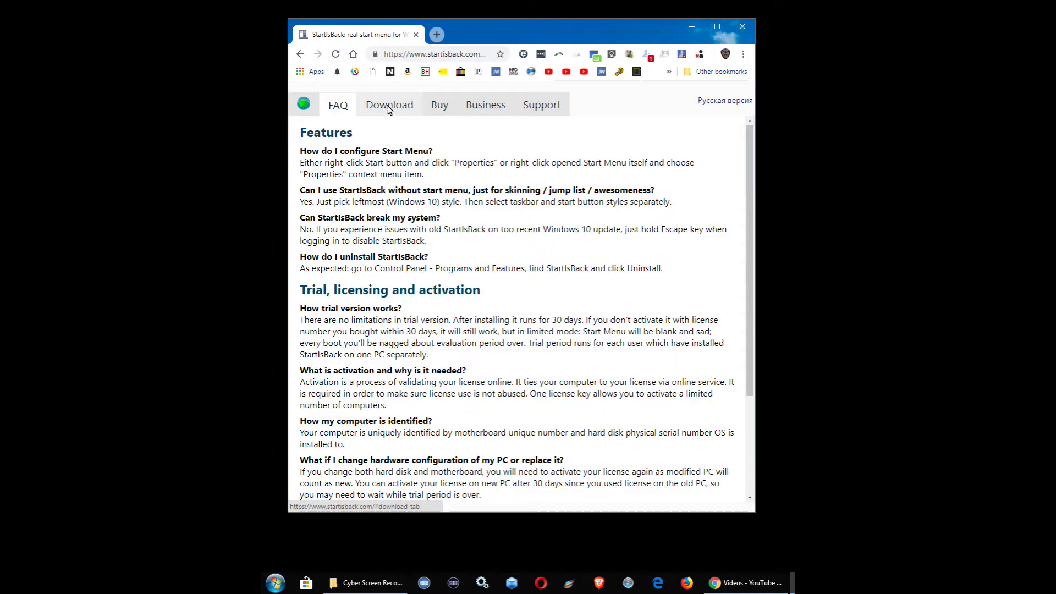
scroll(389, 109, down, 2)
scroll(389, 110, up, 2)
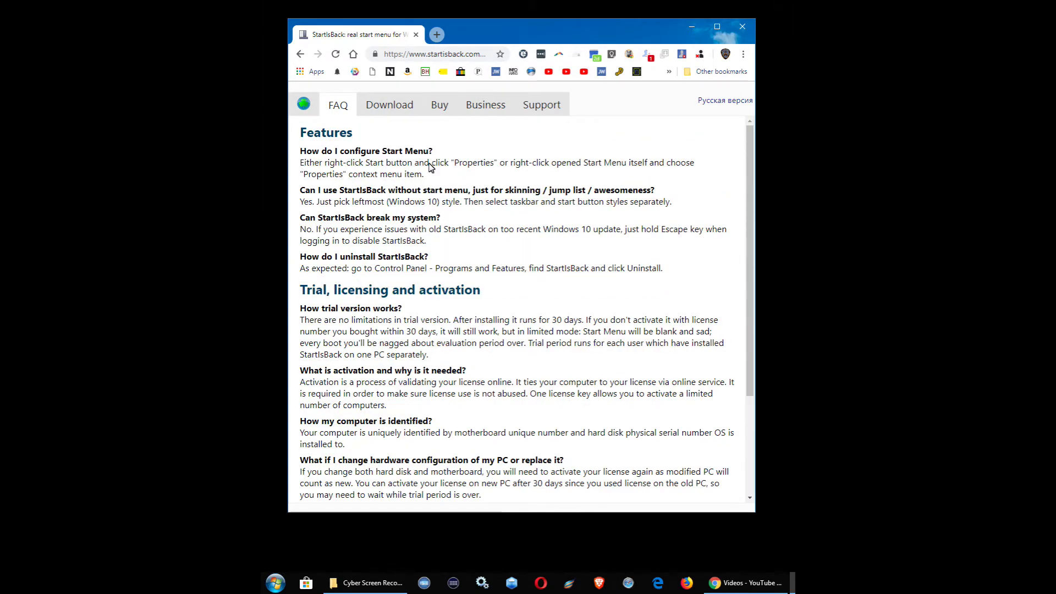
click(390, 108)
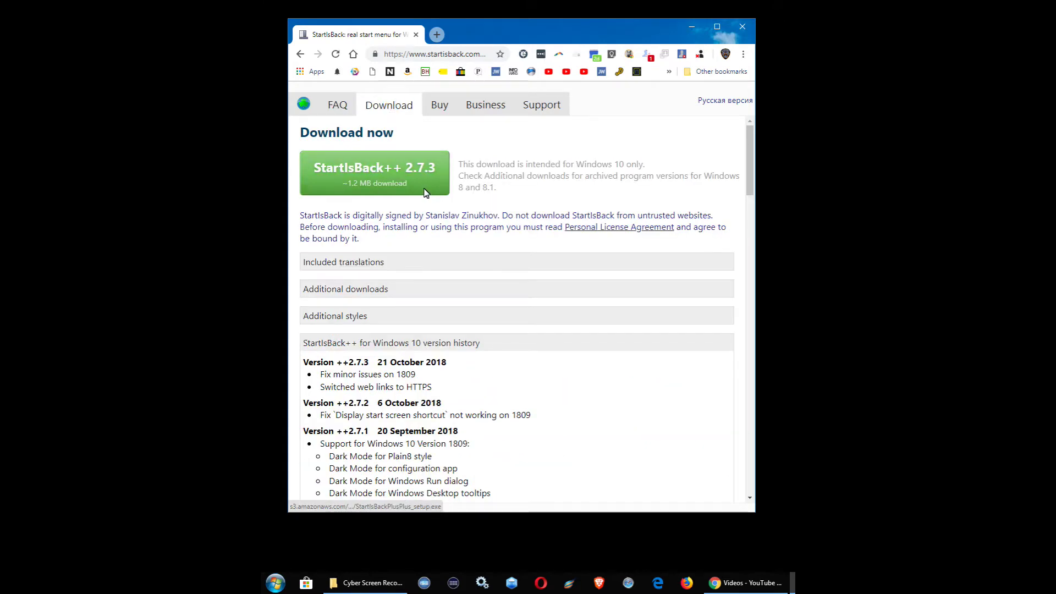
click(274, 582)
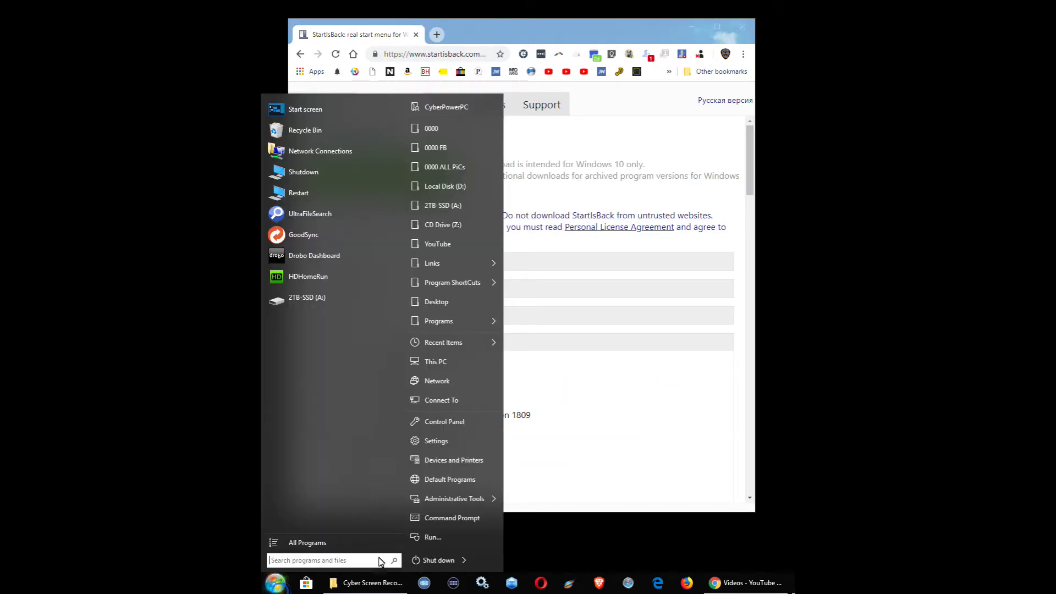
right_click(345, 495)
click(371, 501)
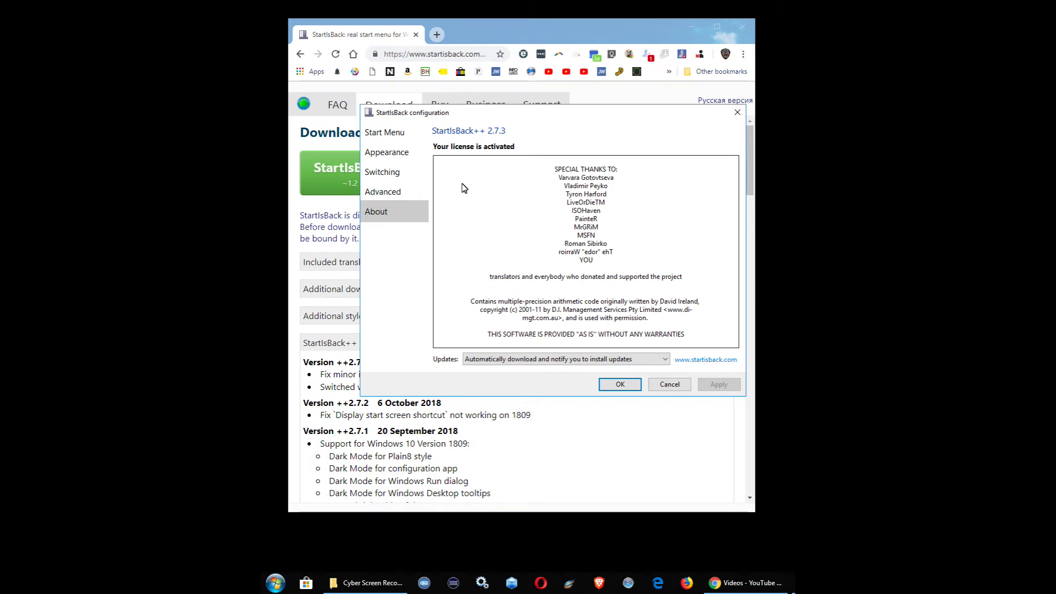
drag(509, 115, 451, 206)
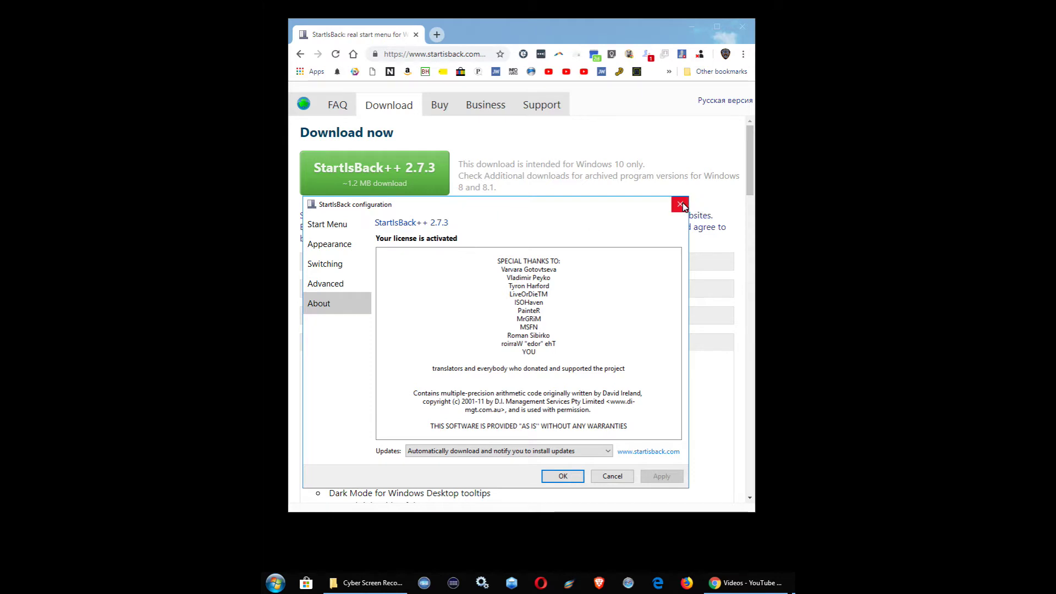
click(682, 206)
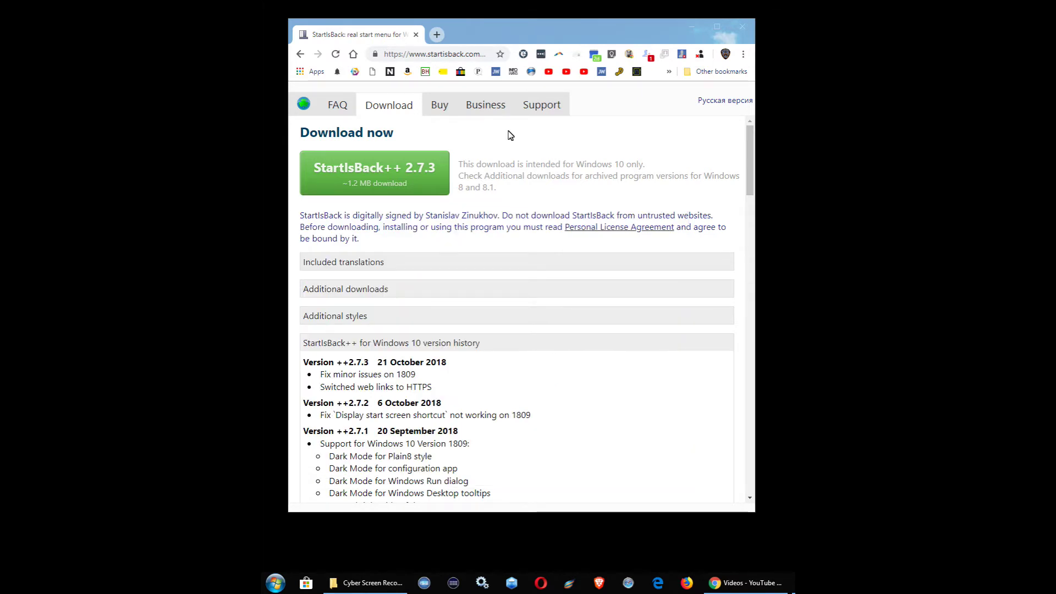
Step: Compare Personal and Business prices and their PC count options, then open Support
click(441, 111)
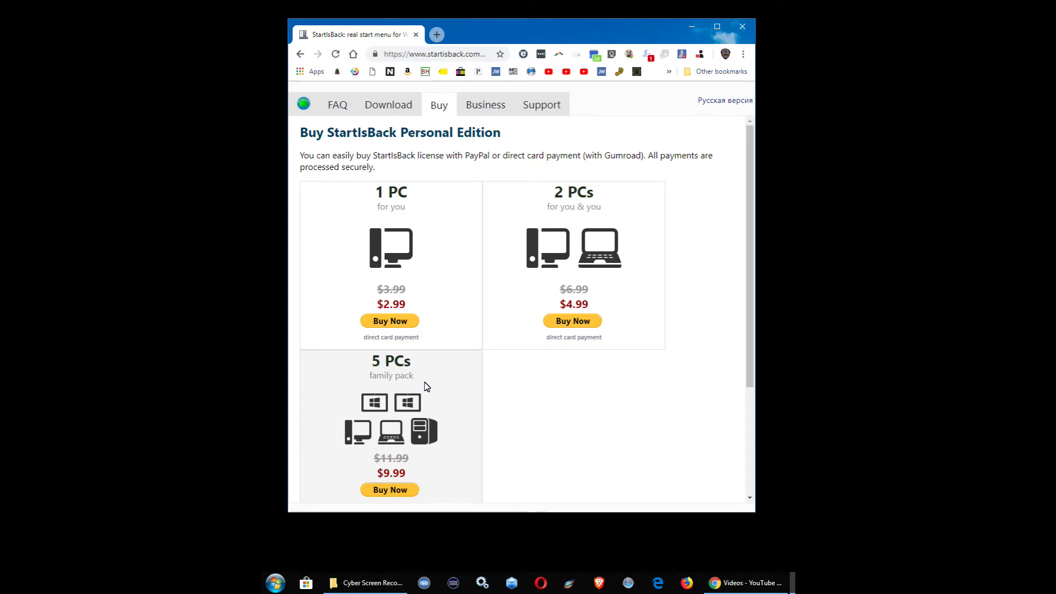
scroll(426, 387, down, 2)
scroll(426, 386, up, 2)
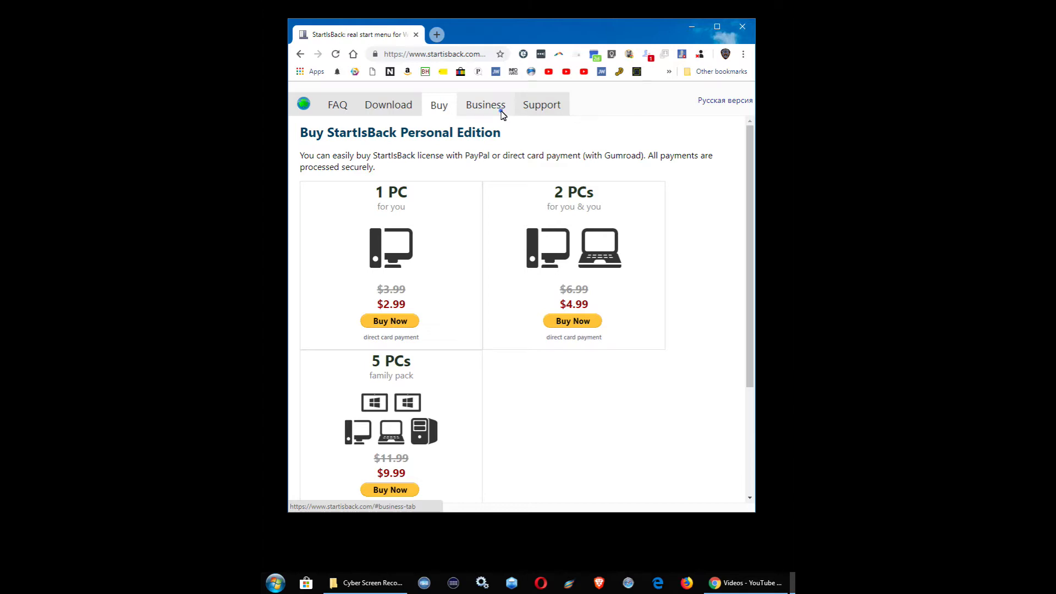
click(501, 115)
scroll(440, 228, down, 2)
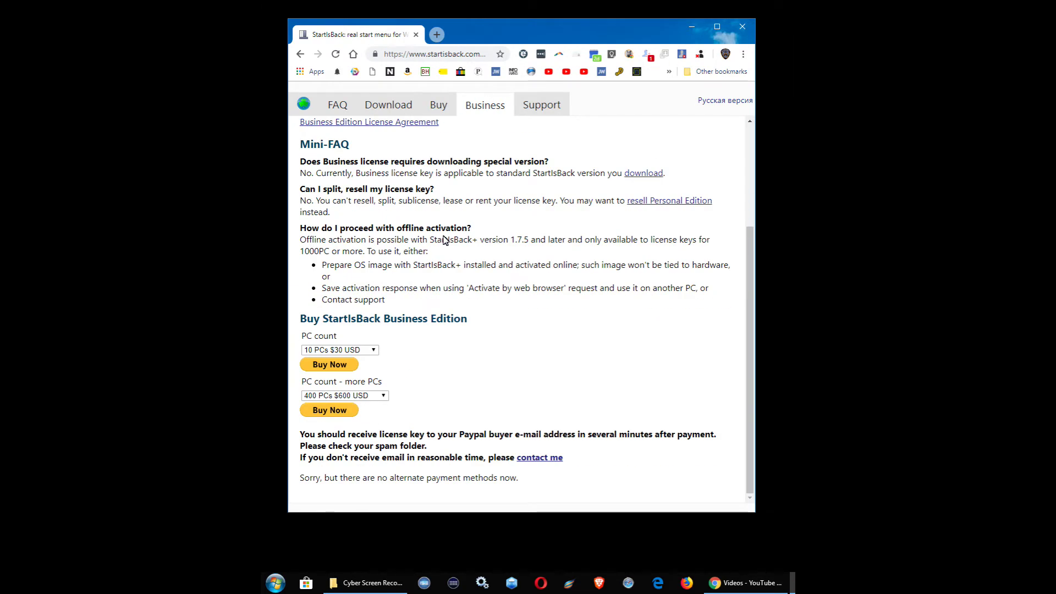
click(362, 350)
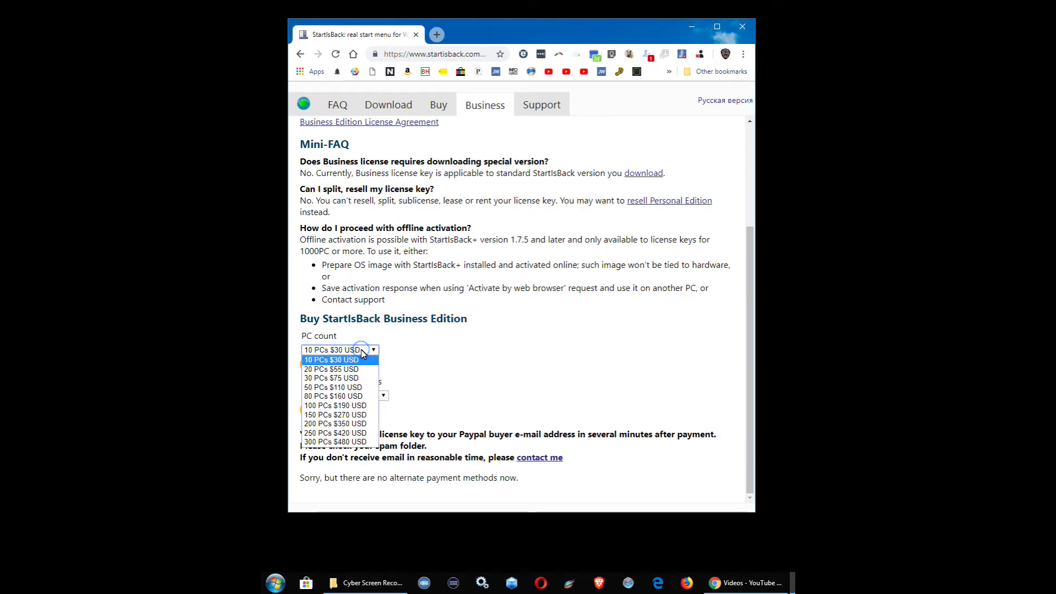
click(457, 384)
click(372, 396)
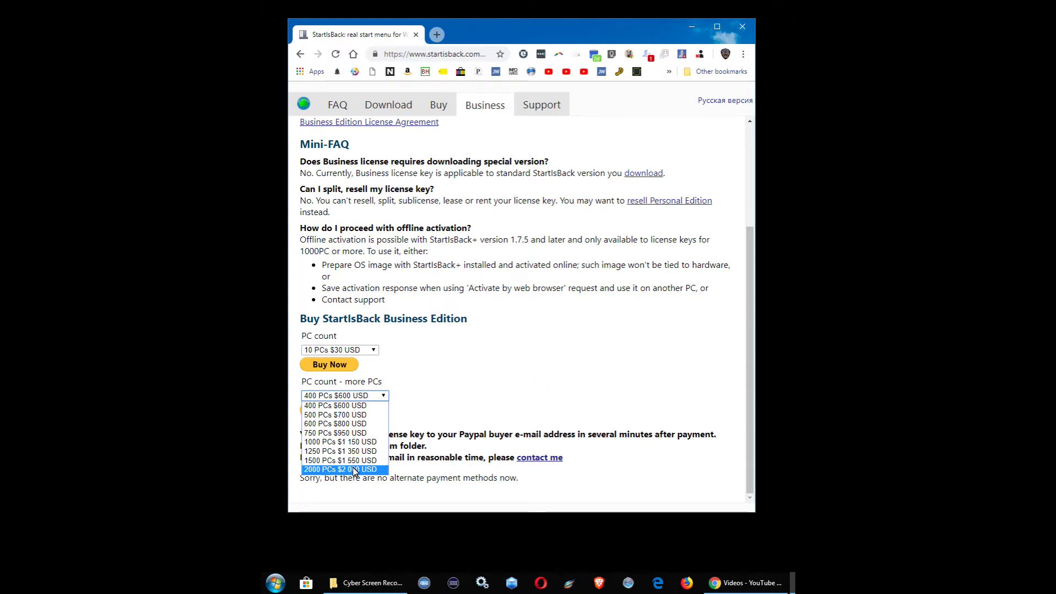
click(569, 340)
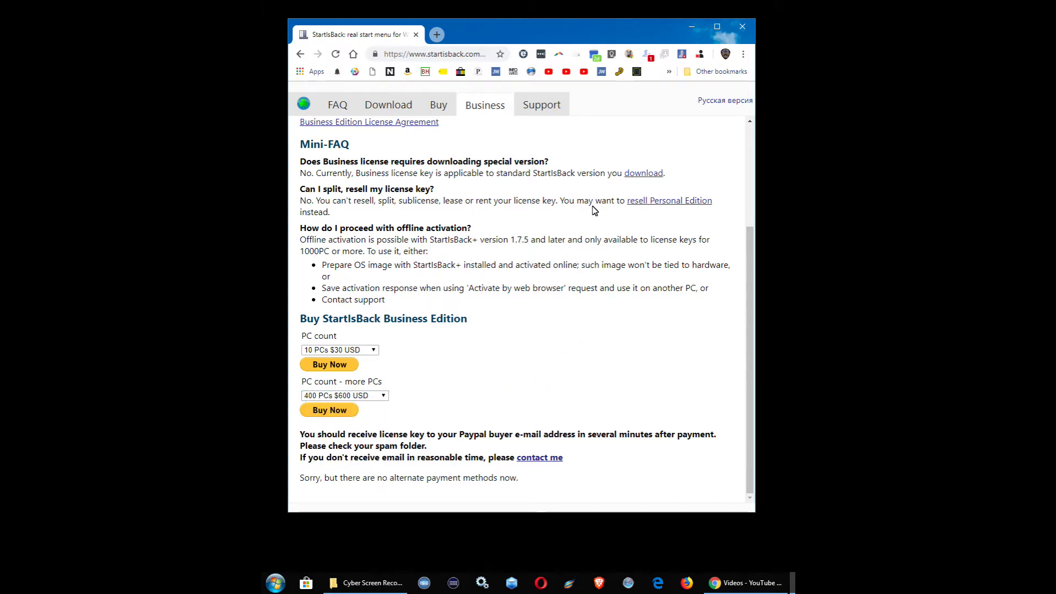
click(385, 396)
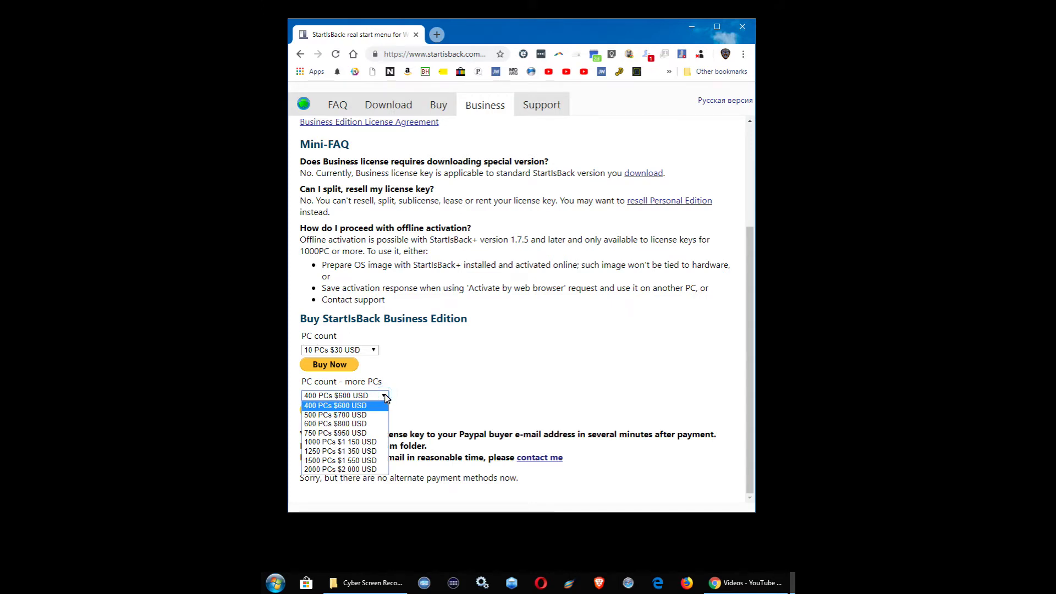
click(513, 344)
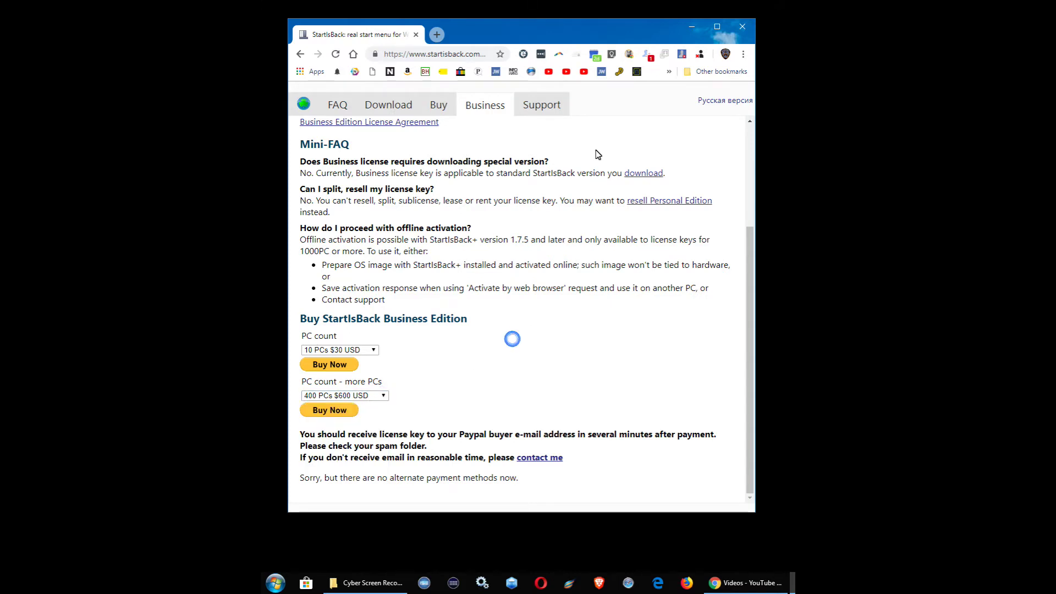
click(553, 114)
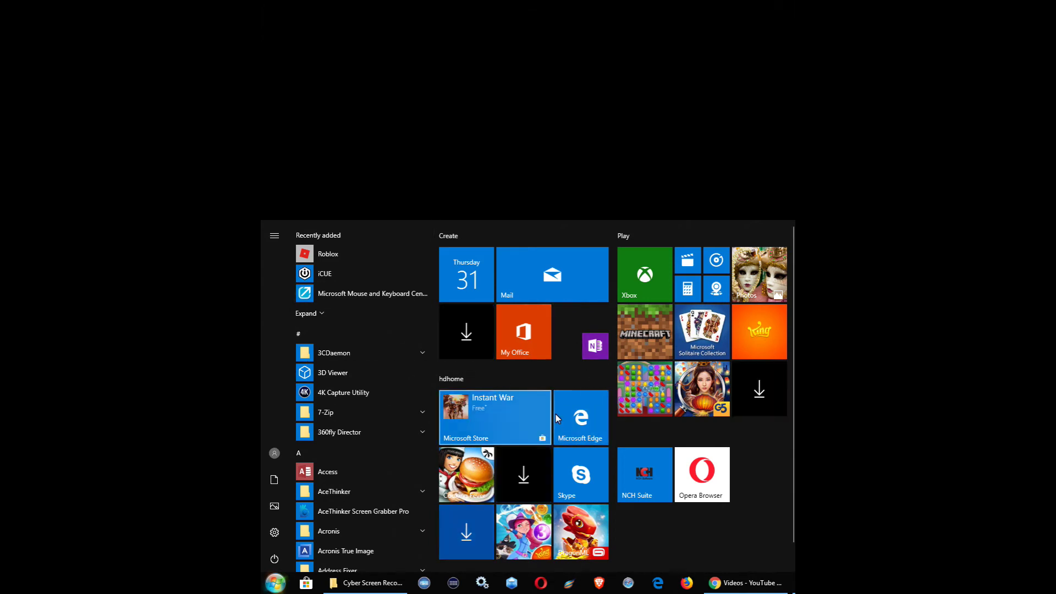
Step: Launch the Microsoft Store tile from the Windows Start menu
click(512, 423)
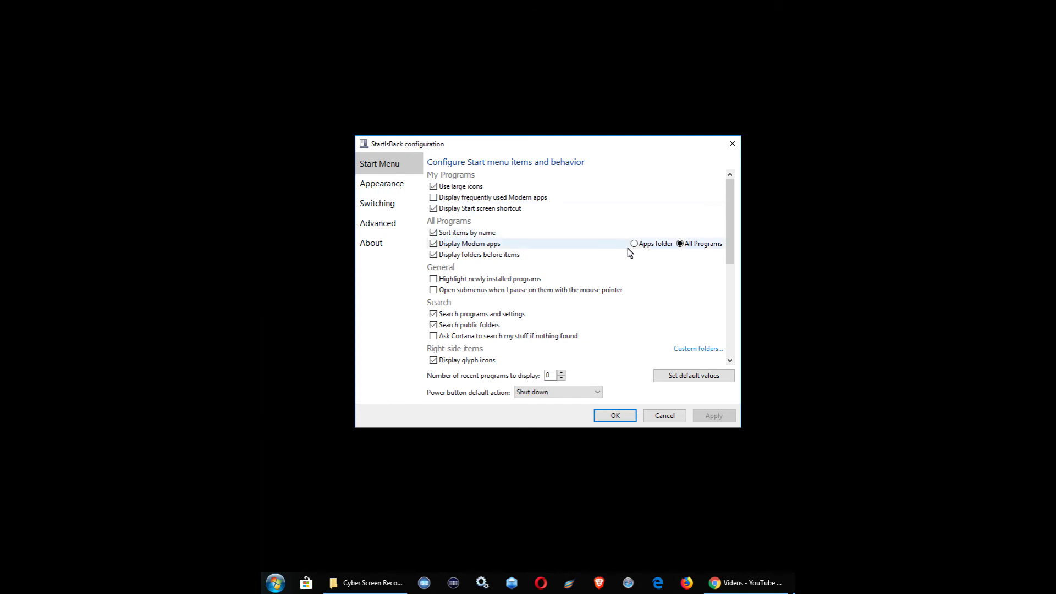
Step: Look through the Appearance, Advanced, Switching and About pages, returning to Start Menu
click(385, 190)
click(380, 229)
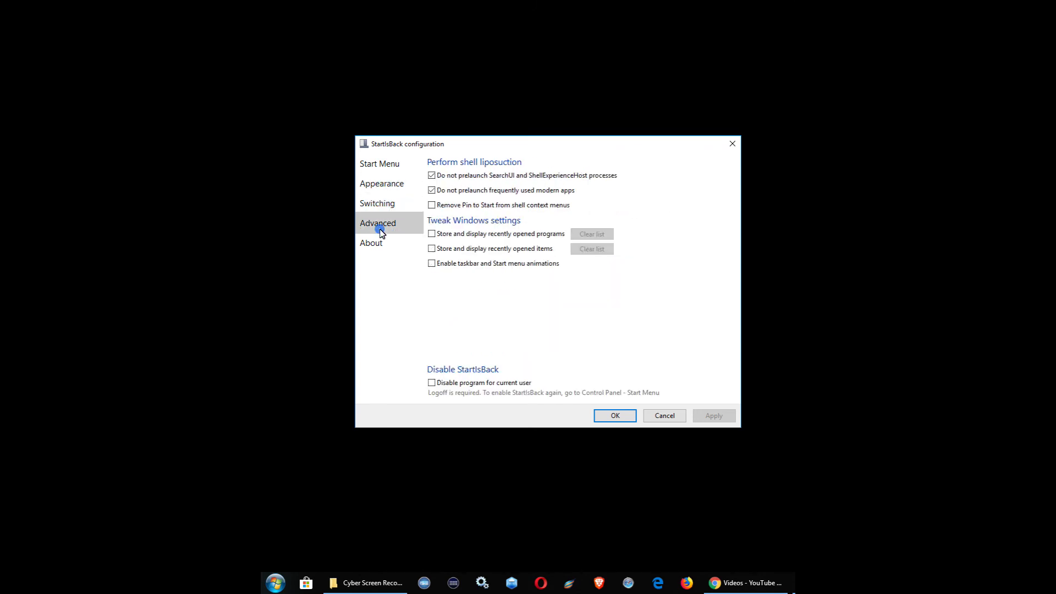
click(385, 211)
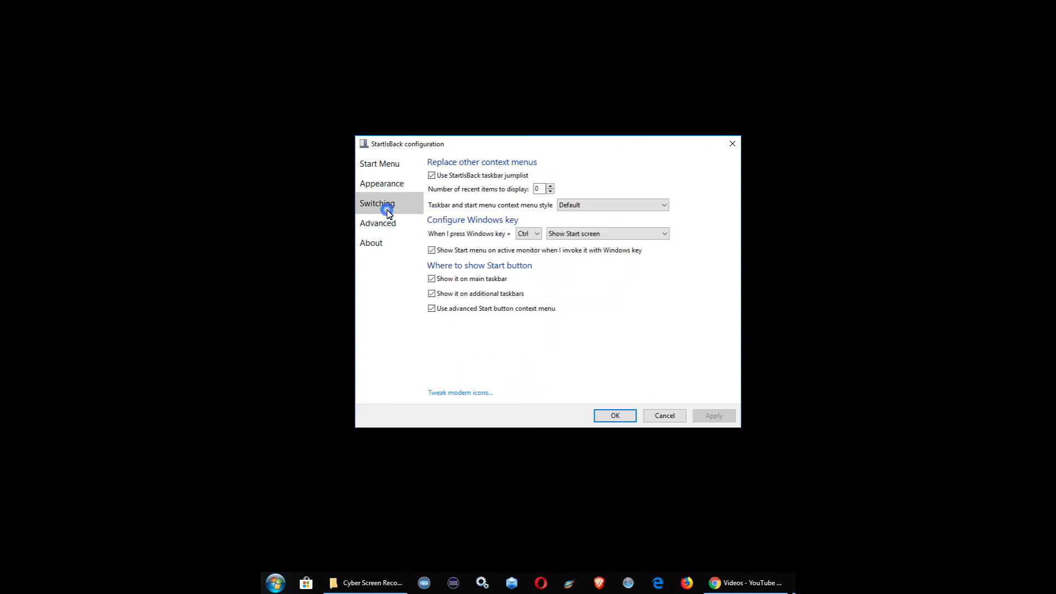
click(370, 245)
click(380, 225)
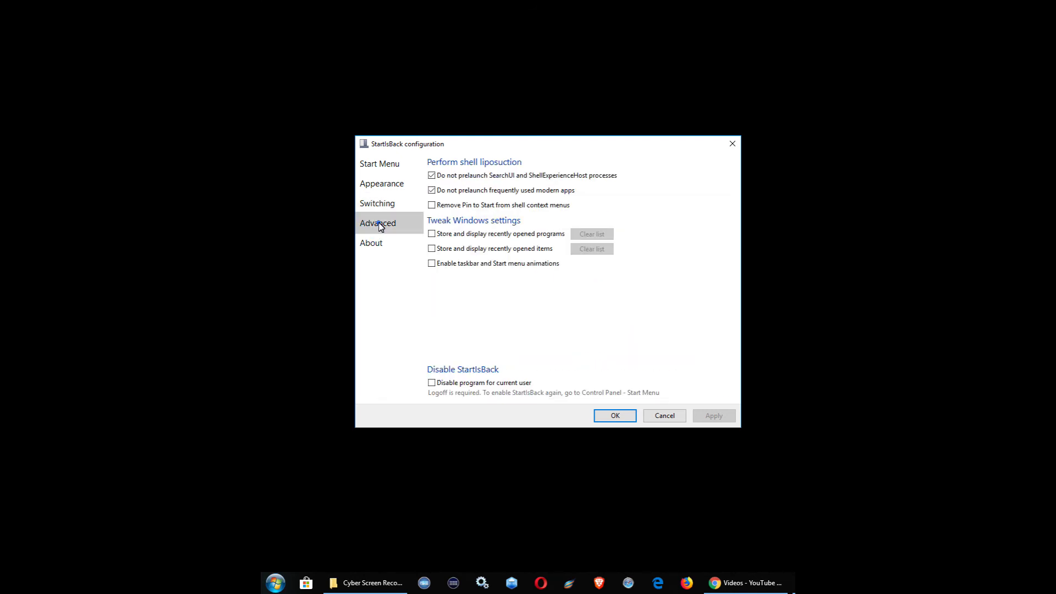
click(391, 173)
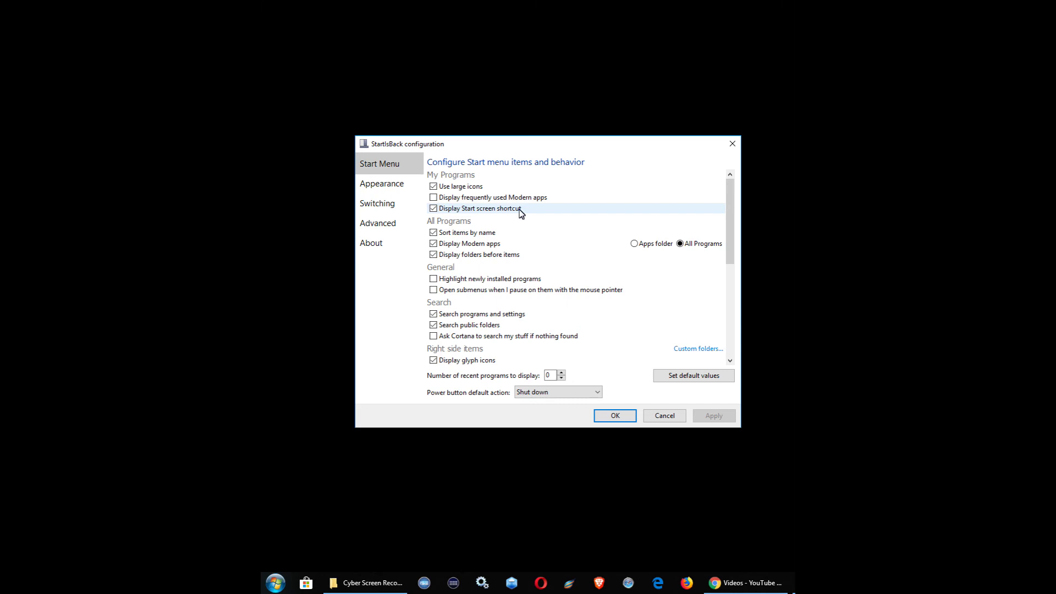
Step: Enable frequently used Modern apps and new-program highlighting, confirm, and reopen Start
click(529, 199)
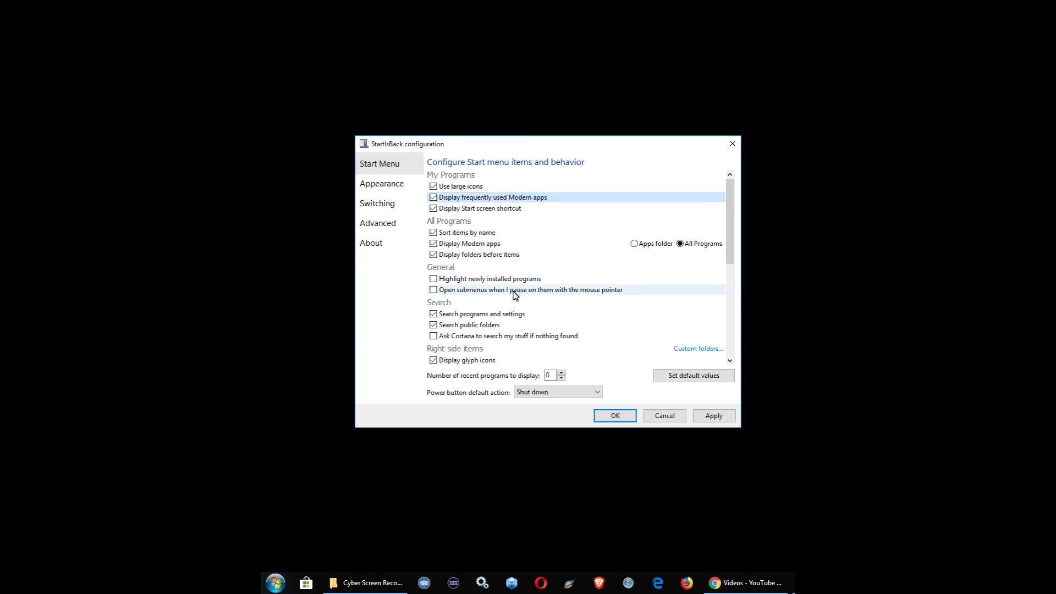
click(515, 280)
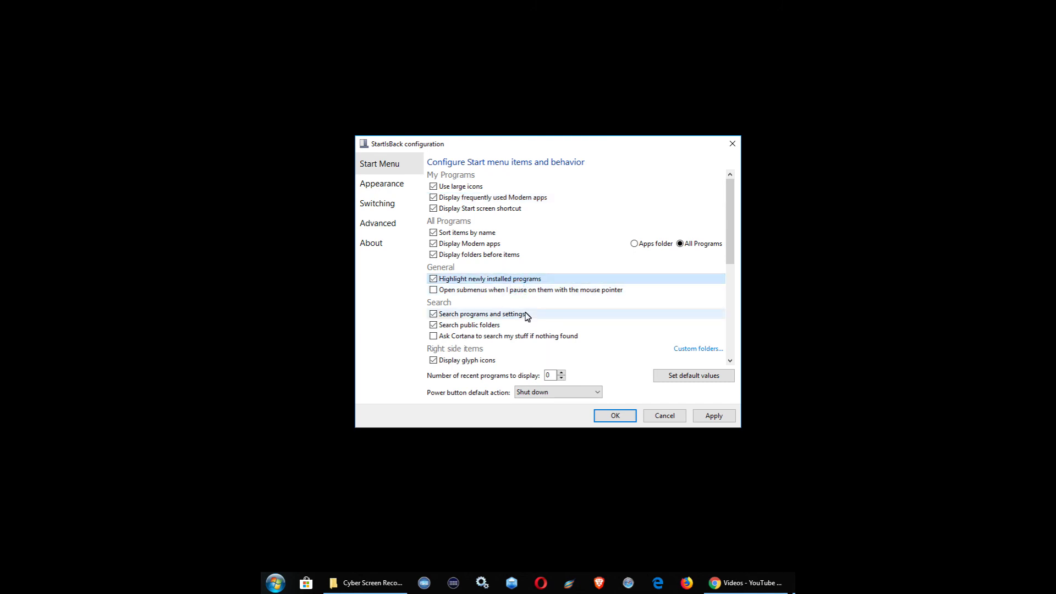
click(714, 417)
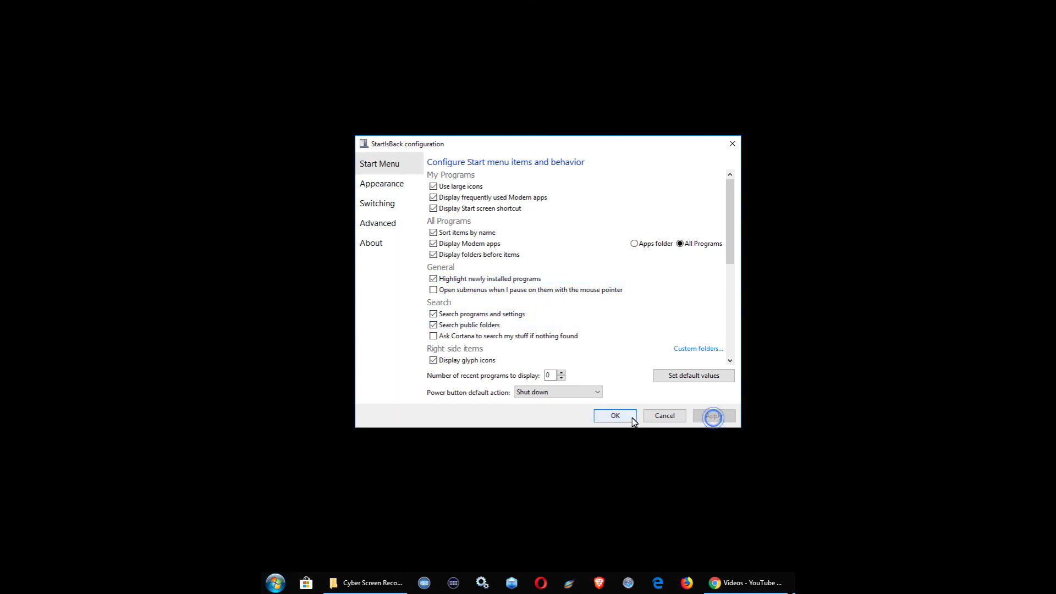
click(614, 415)
click(275, 583)
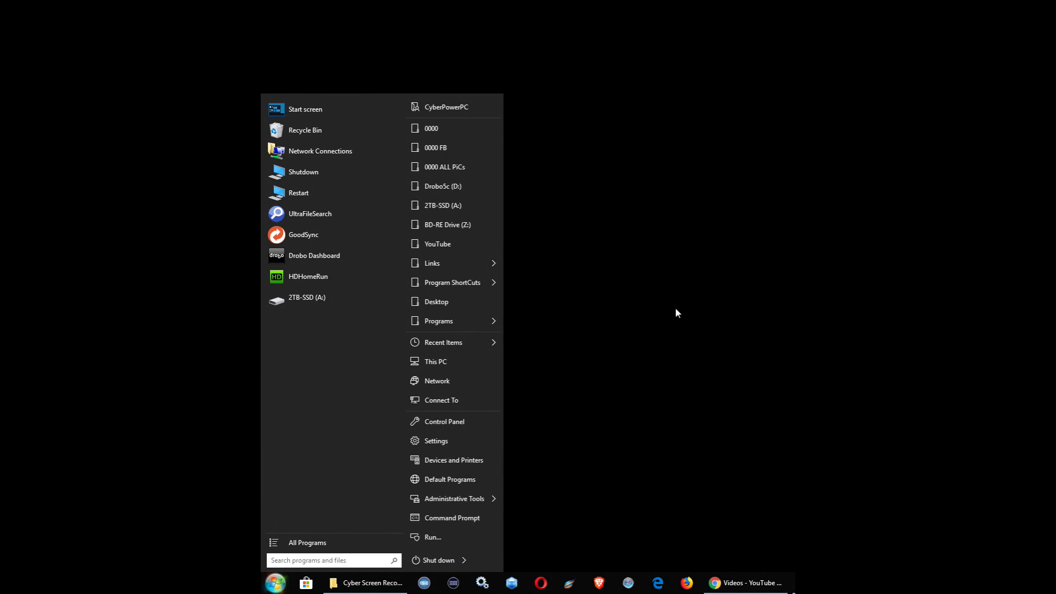
Step: Reopen the Start menu and open System properties from This PC's context menu
click(634, 388)
click(275, 584)
right_click(473, 361)
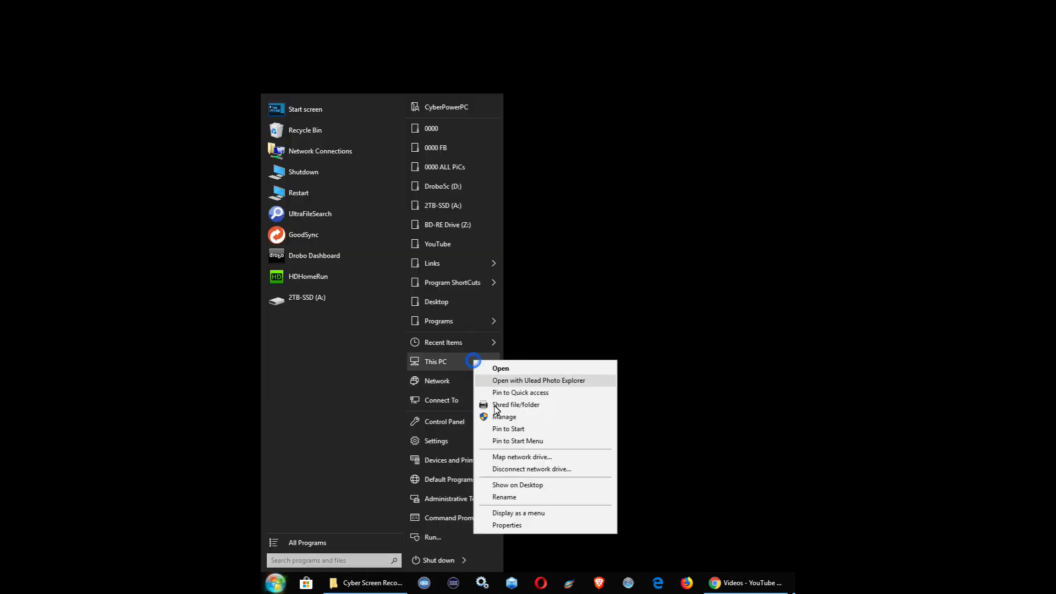
click(544, 526)
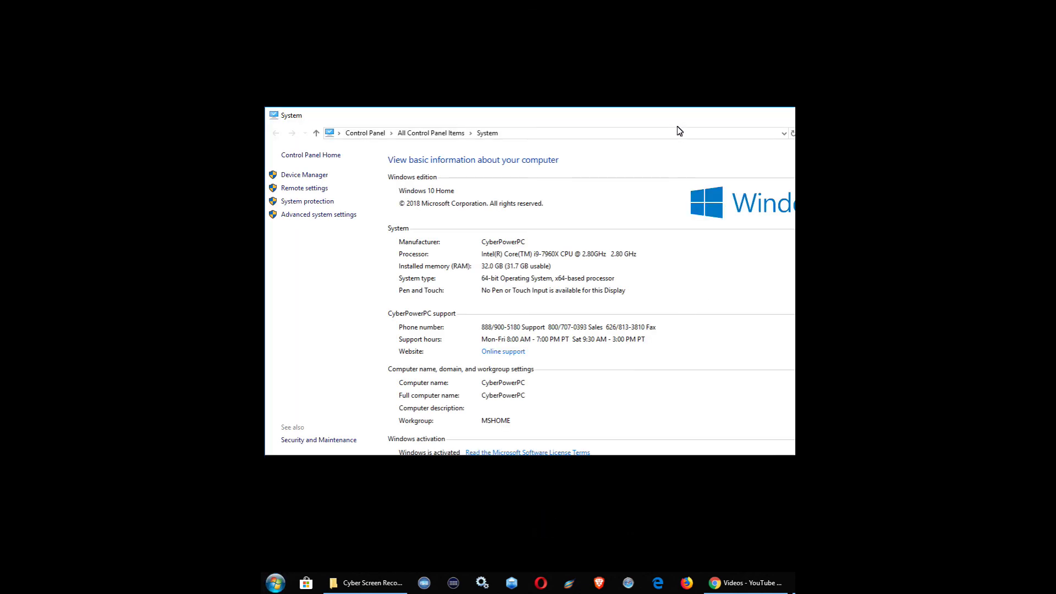